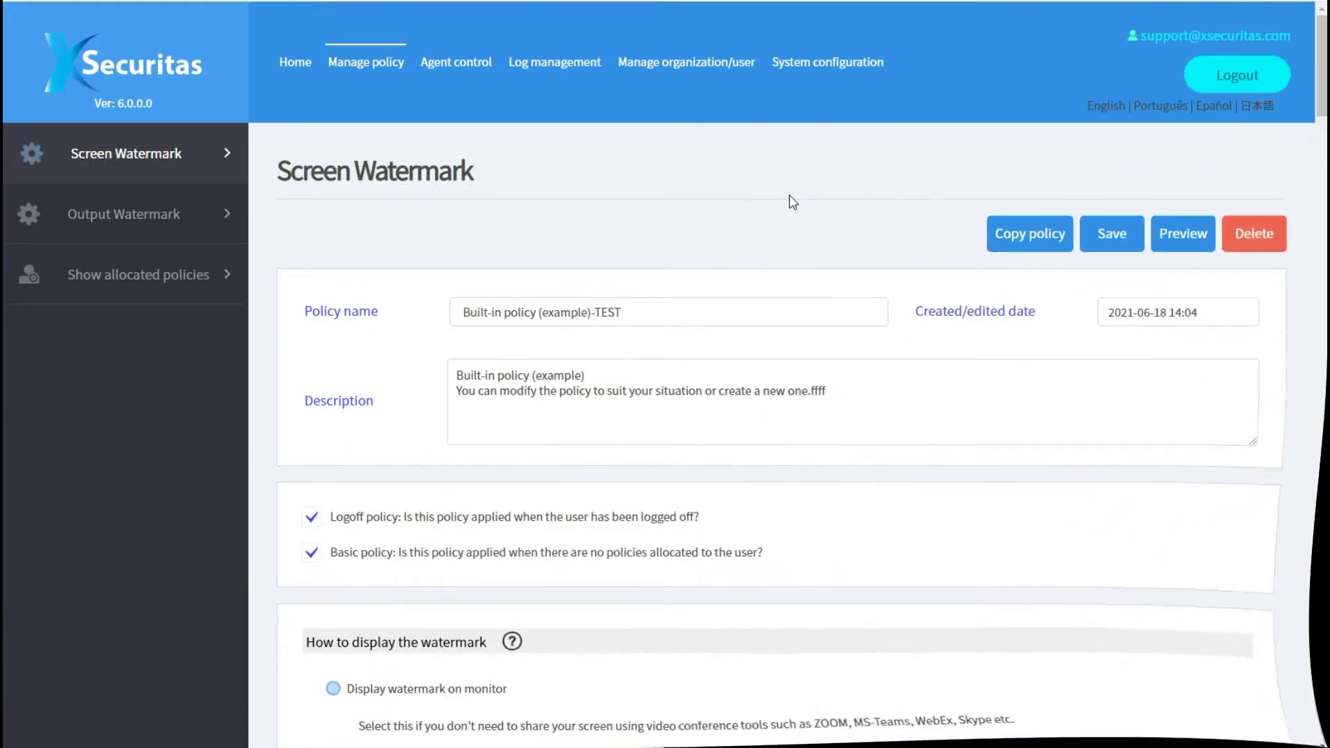
- Scroll the Built-in policy (example)-TEST page down to the 'How to display the watermark' options
{"action": "scroll", "coordinate": [797, 221], "scroll_direction": "down", "scroll_amount": 5}
{"action": "scroll", "coordinate": [803, 237], "scroll_direction": "down", "scroll_amount": 4}
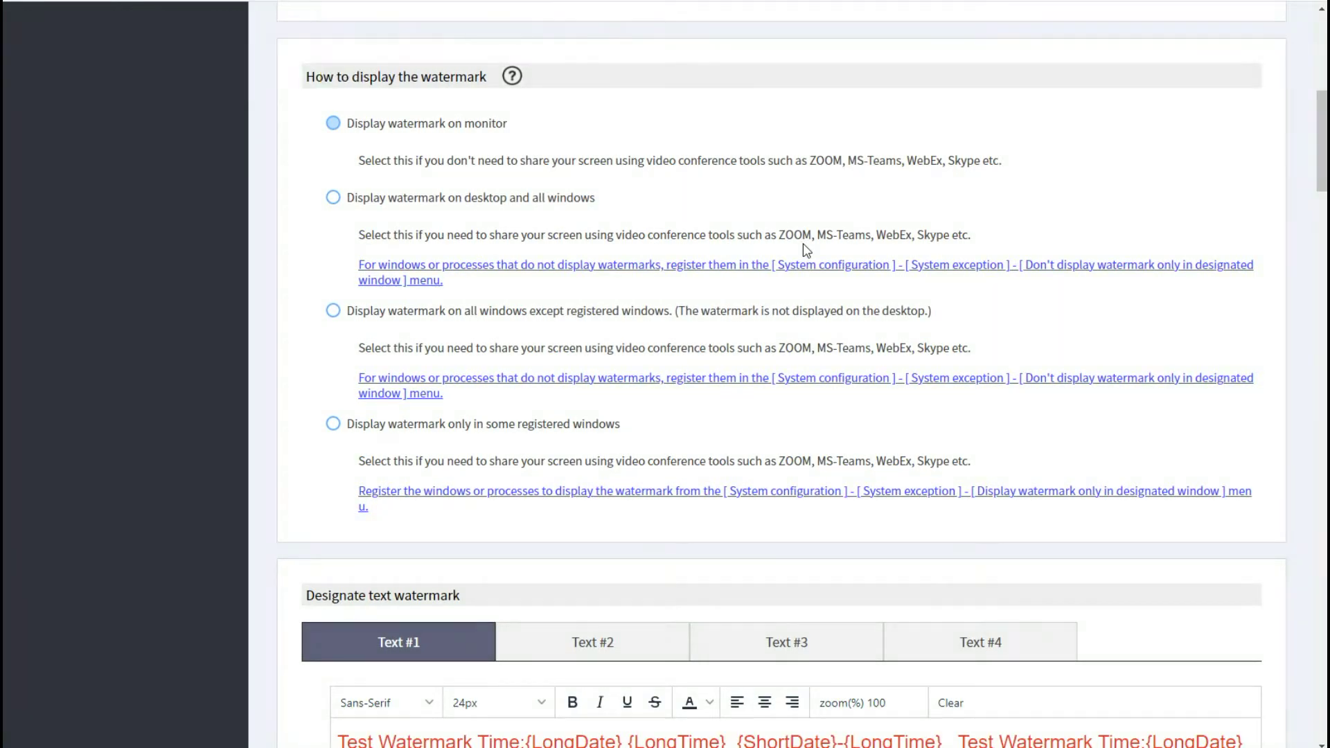
{"action": "left_click", "coordinate": [513, 78]}
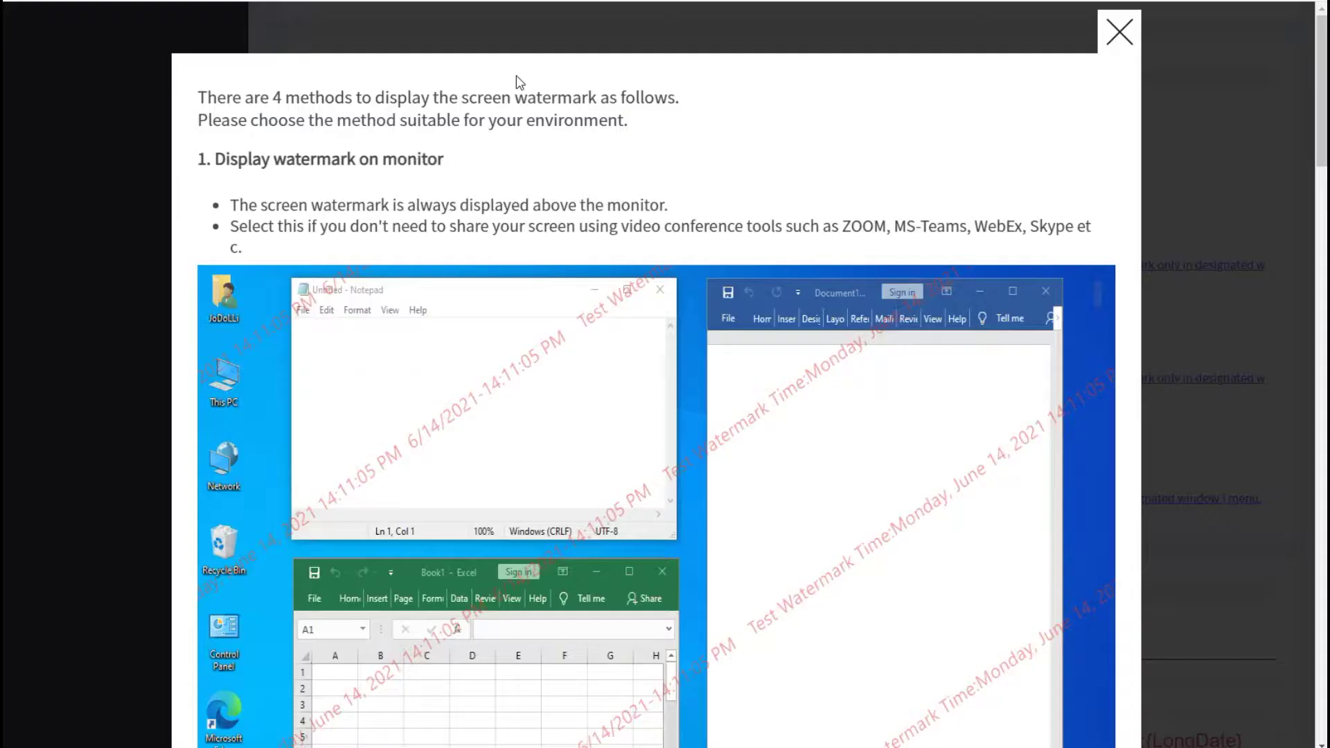
{"action": "scroll", "coordinate": [846, 222], "scroll_direction": "down", "scroll_amount": 5}
{"action": "scroll", "coordinate": [866, 258], "scroll_direction": "down", "scroll_amount": 6}
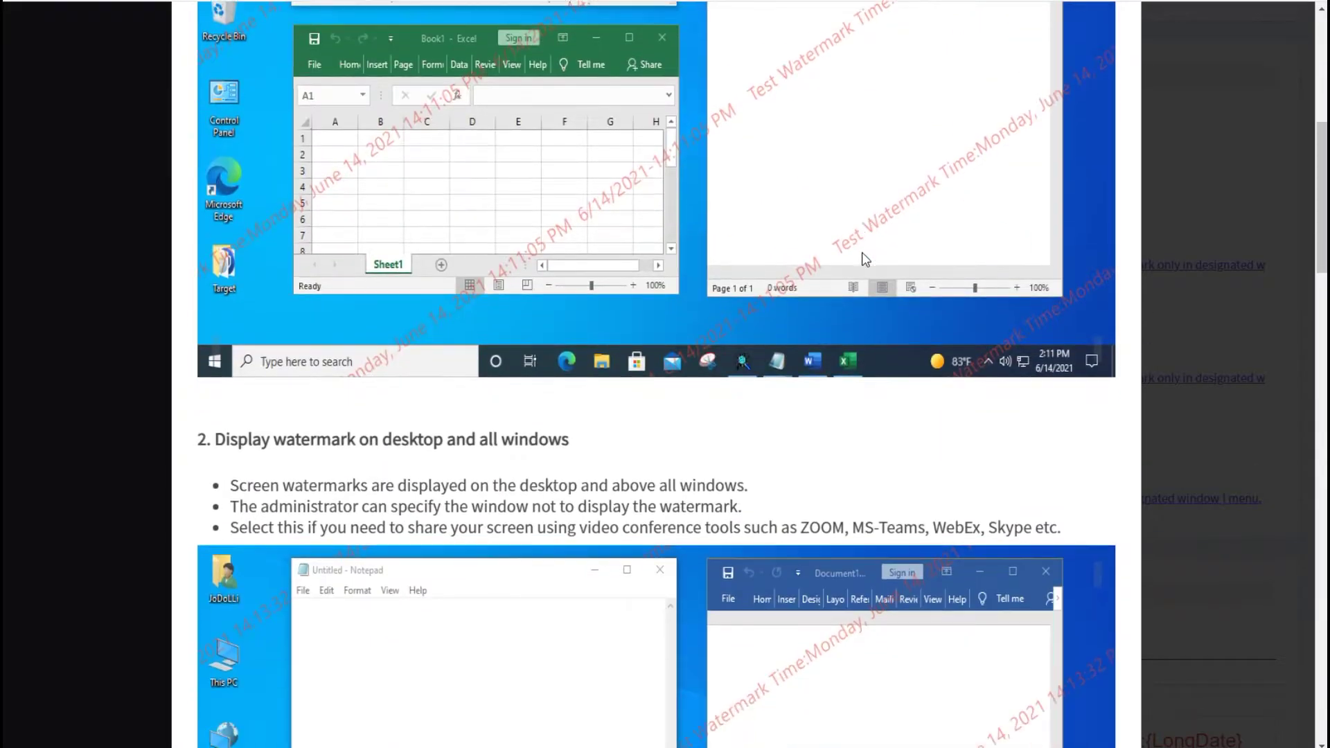
{"action": "left_click", "coordinate": [1215, 253]}
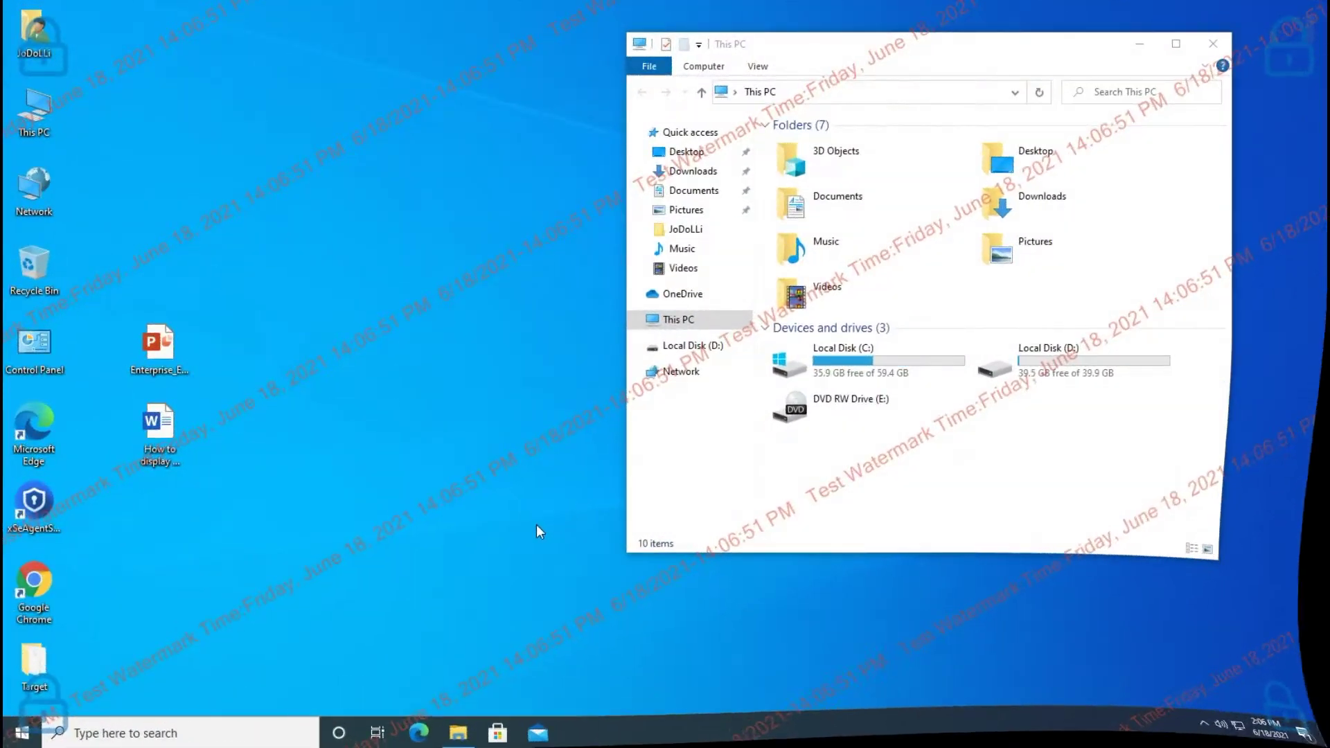
- Launch a blank Notepad from the Run box and place it beside File Explorer
{"action": "right_click", "coordinate": [25, 733]}
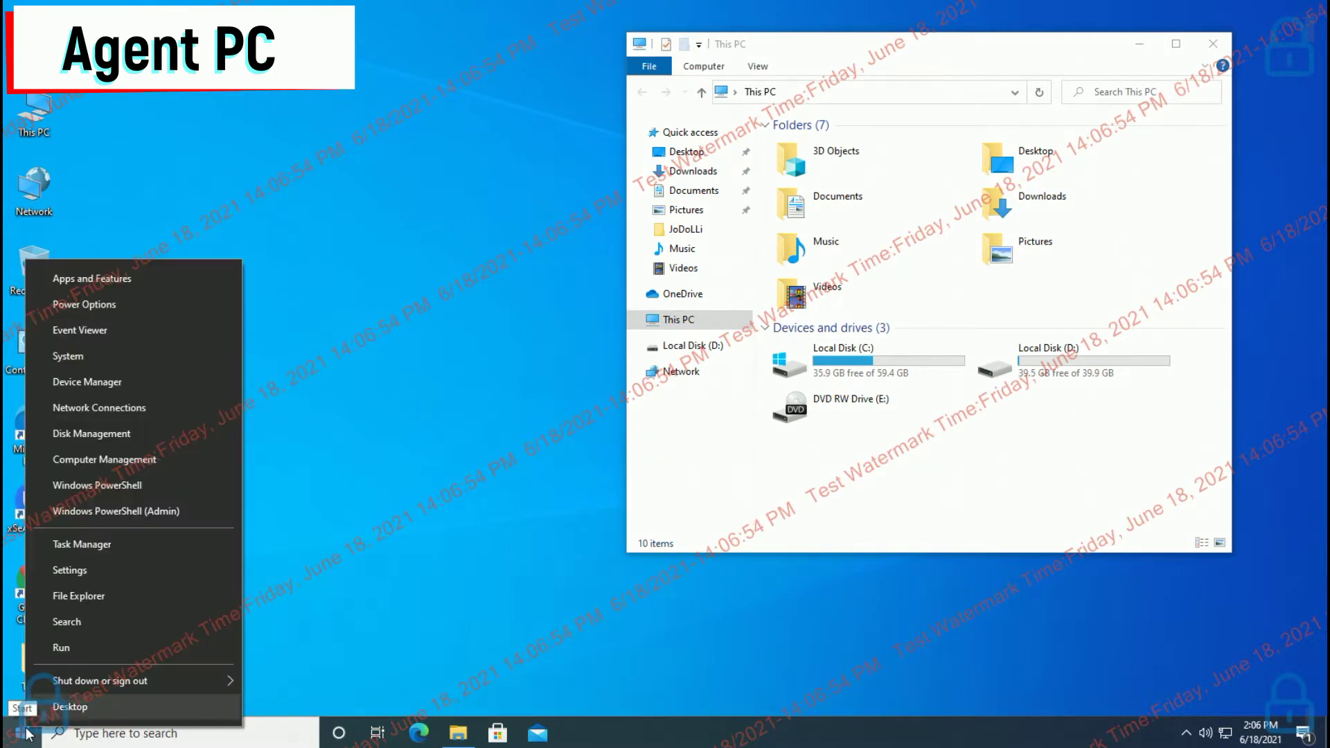
{"action": "left_click", "coordinate": [62, 649]}
{"action": "left_click", "coordinate": [138, 679]}
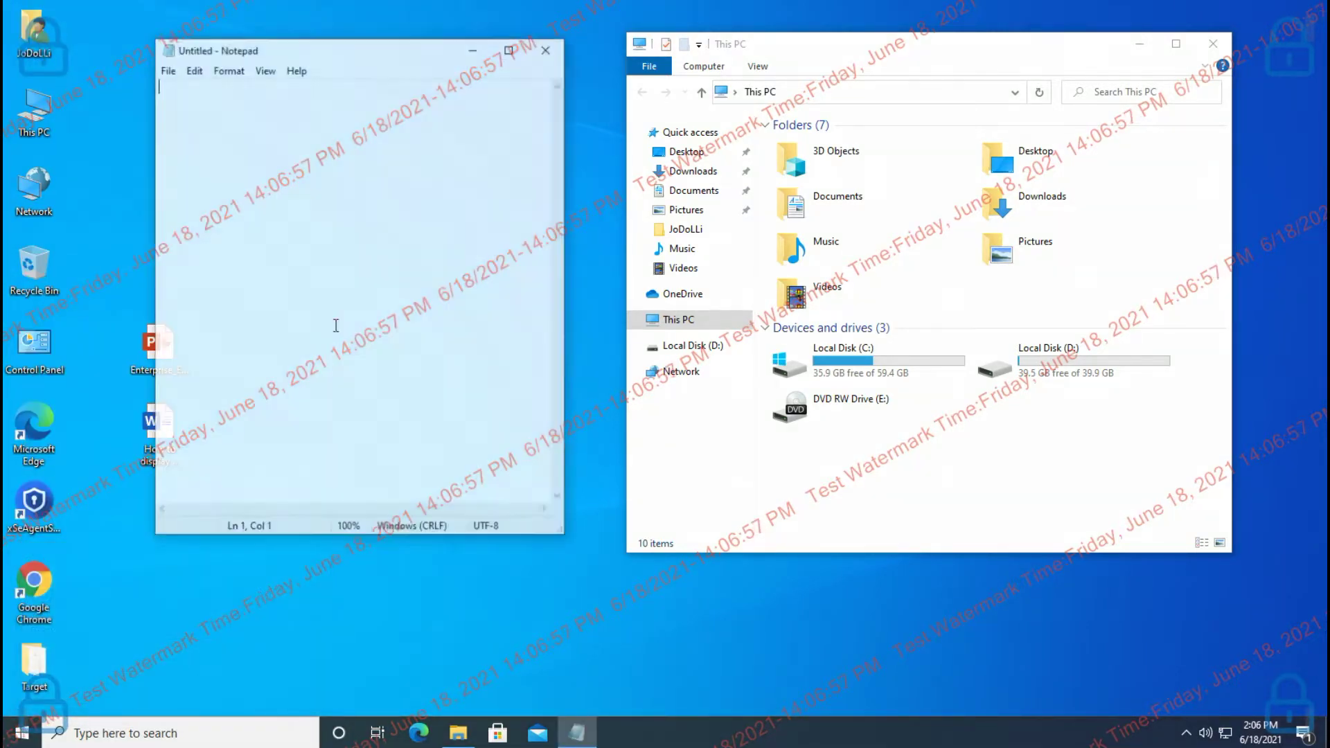
{"action": "mouse_move", "coordinate": [346, 61]}
{"action": "left_mouse_down"}
{"action": "mouse_move", "coordinate": [366, 103]}
{"action": "mouse_move", "coordinate": [356, 60]}
{"action": "left_mouse_up"}
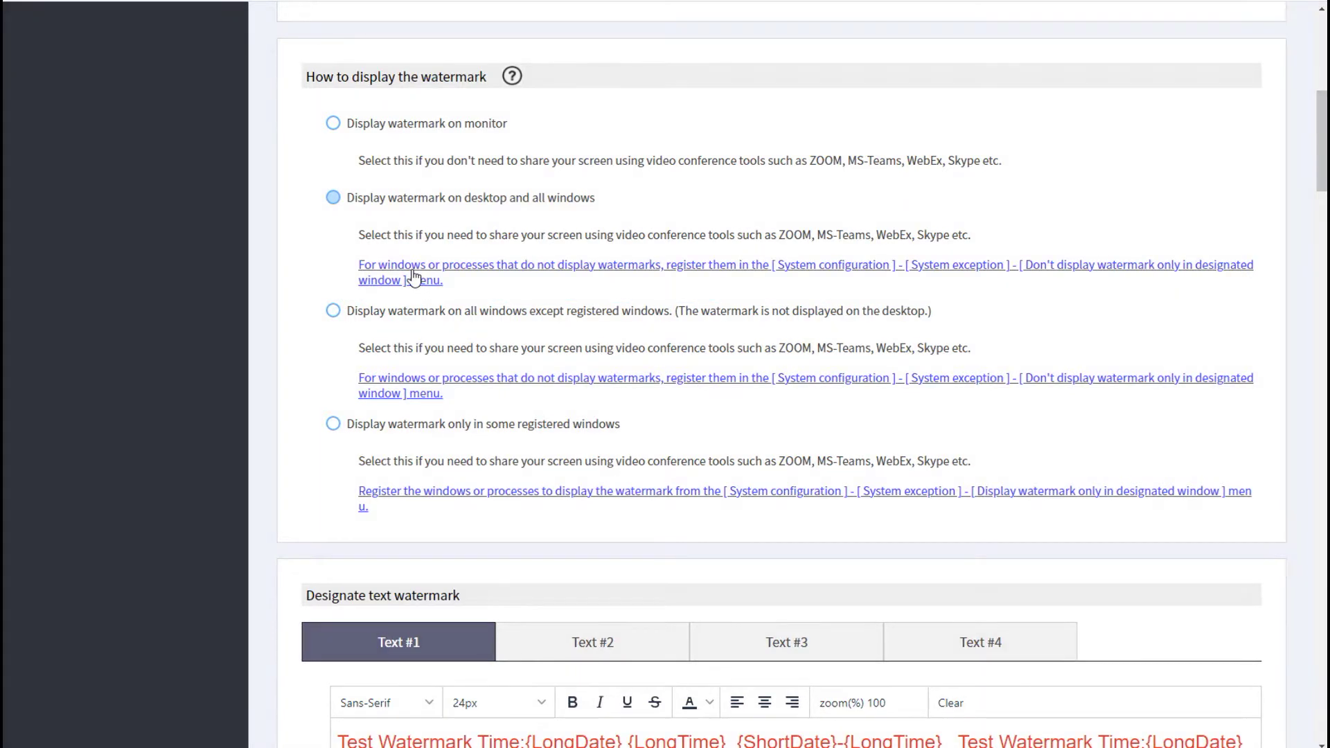
- Add window exceptions for class MSPaintApp and process Notepad and save them
{"action": "left_click", "coordinate": [414, 278]}
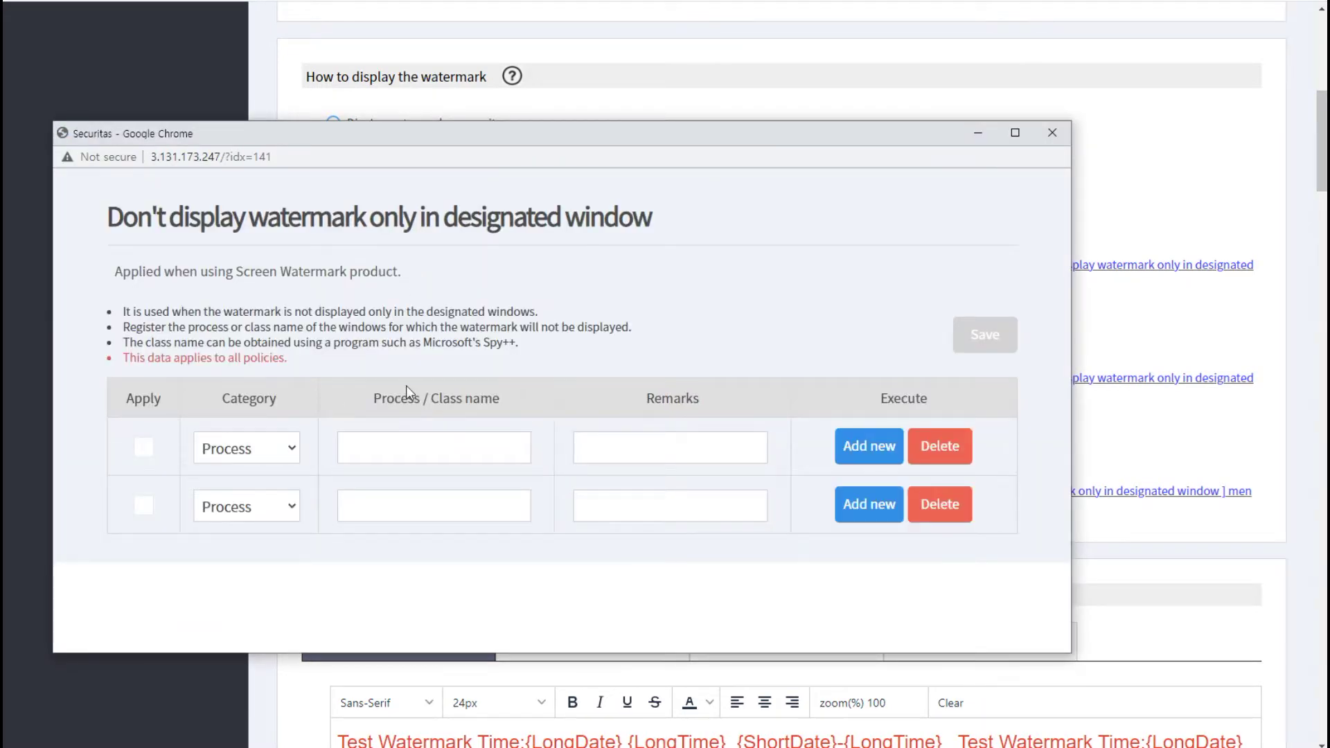
{"action": "left_click", "coordinate": [438, 455]}
{"action": "left_click", "coordinate": [439, 502]}
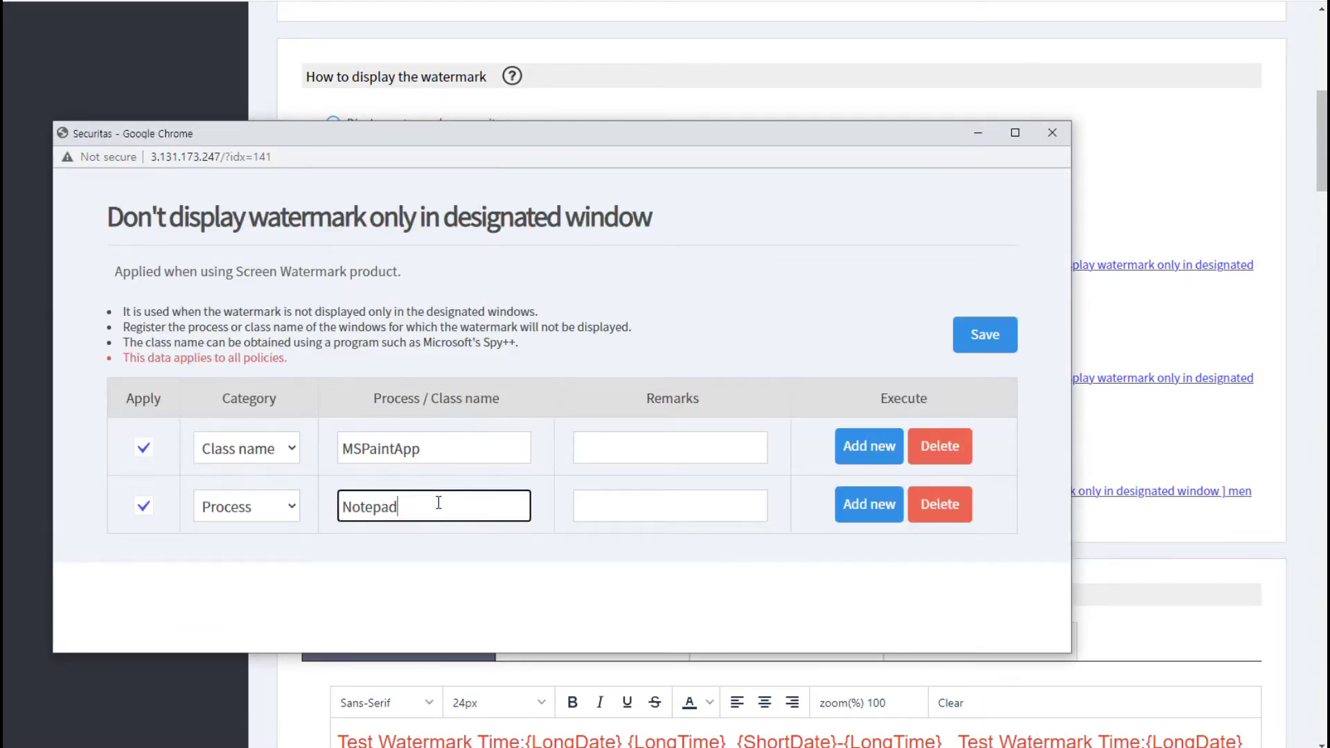
{"action": "left_click", "coordinate": [447, 576]}
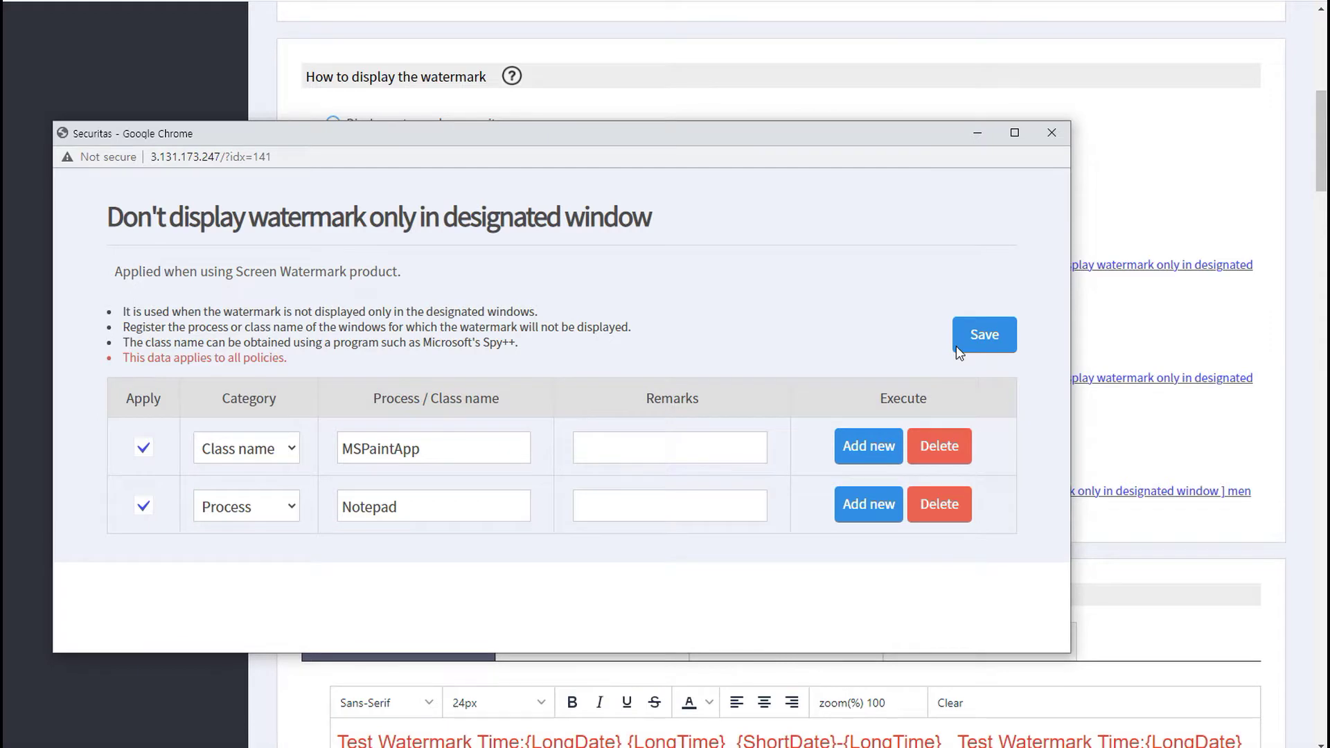
{"action": "left_click", "coordinate": [985, 343]}
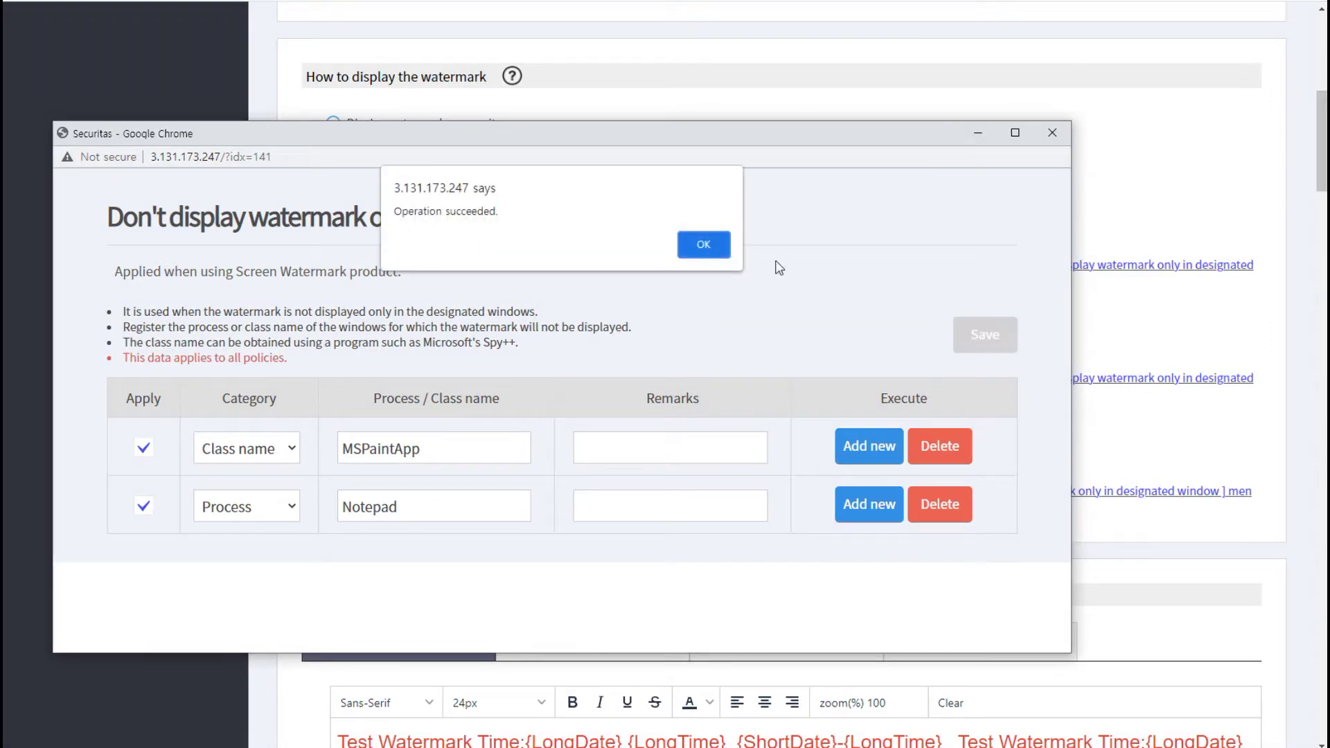
{"action": "left_click", "coordinate": [689, 239]}
- Close the exceptions popup and save the desktop-and-all-windows policy
{"action": "left_click", "coordinate": [1061, 143]}
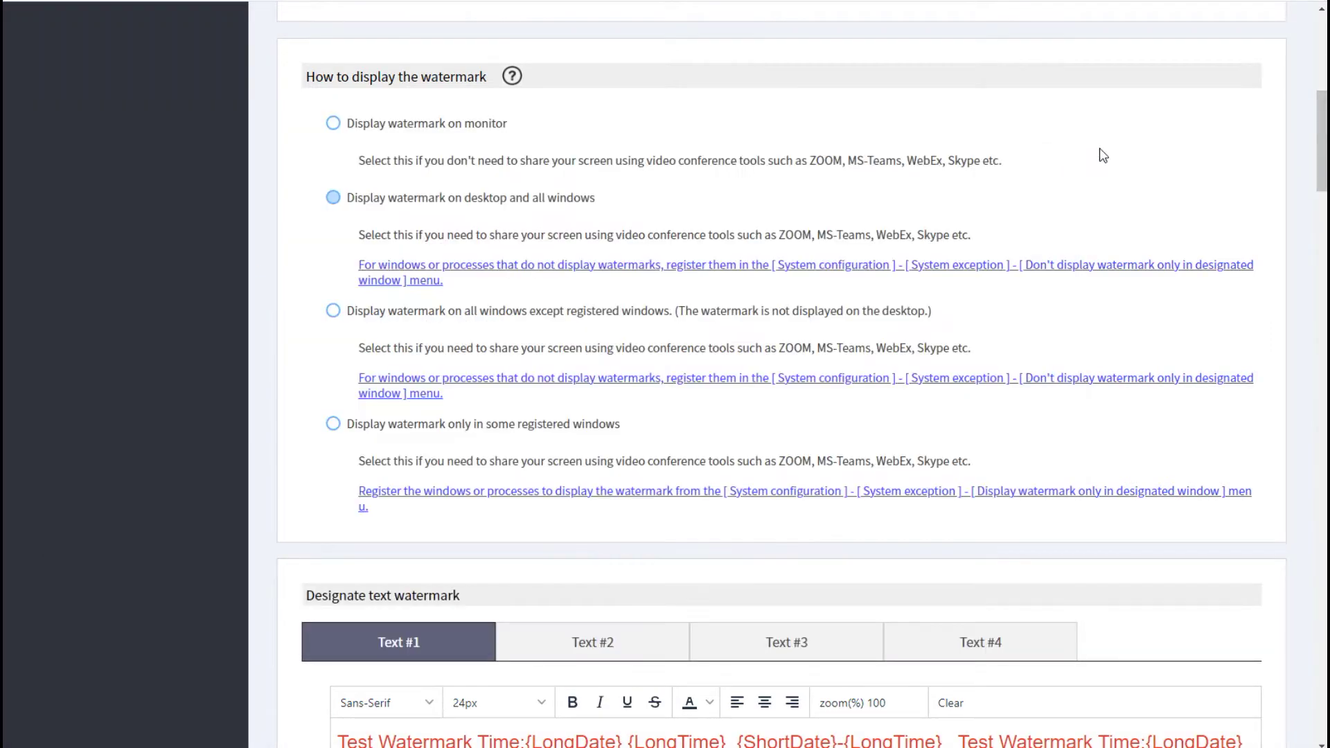
{"action": "scroll", "coordinate": [1102, 152], "scroll_direction": "up", "scroll_amount": 8}
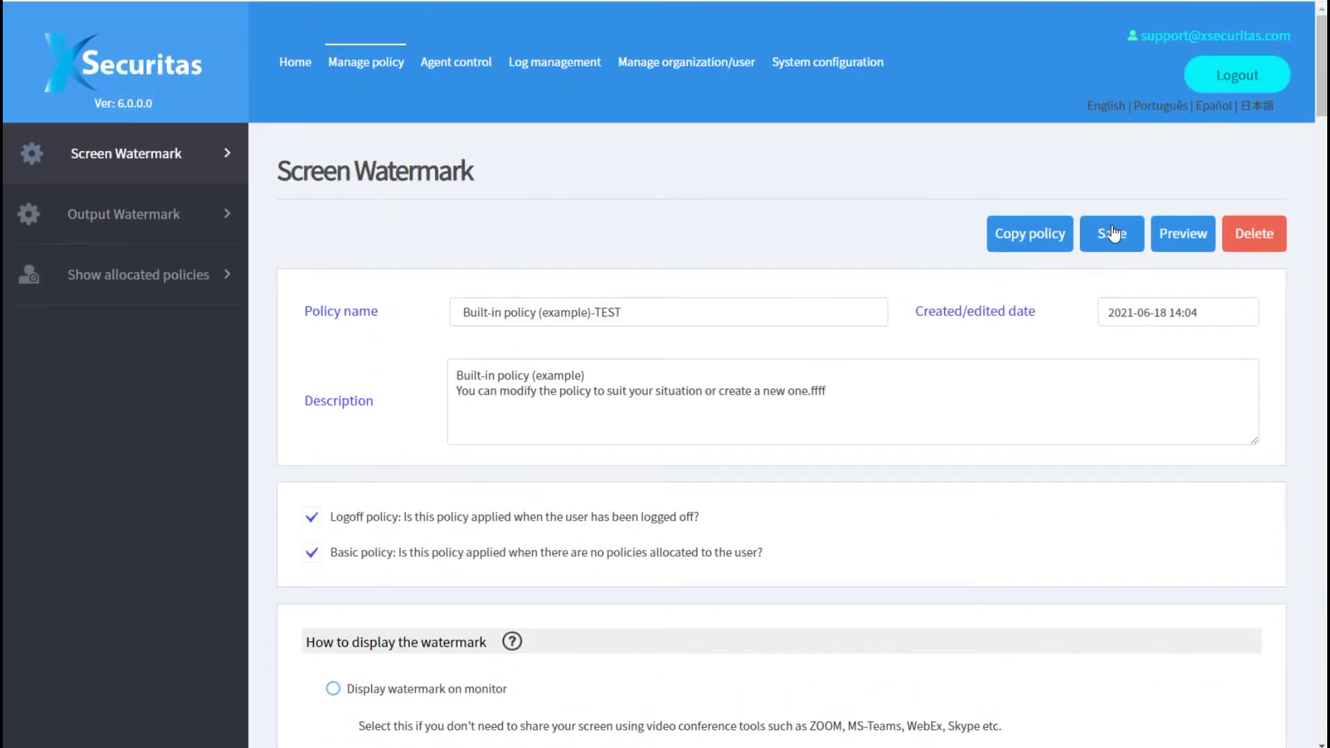
{"action": "left_click", "coordinate": [1110, 234]}
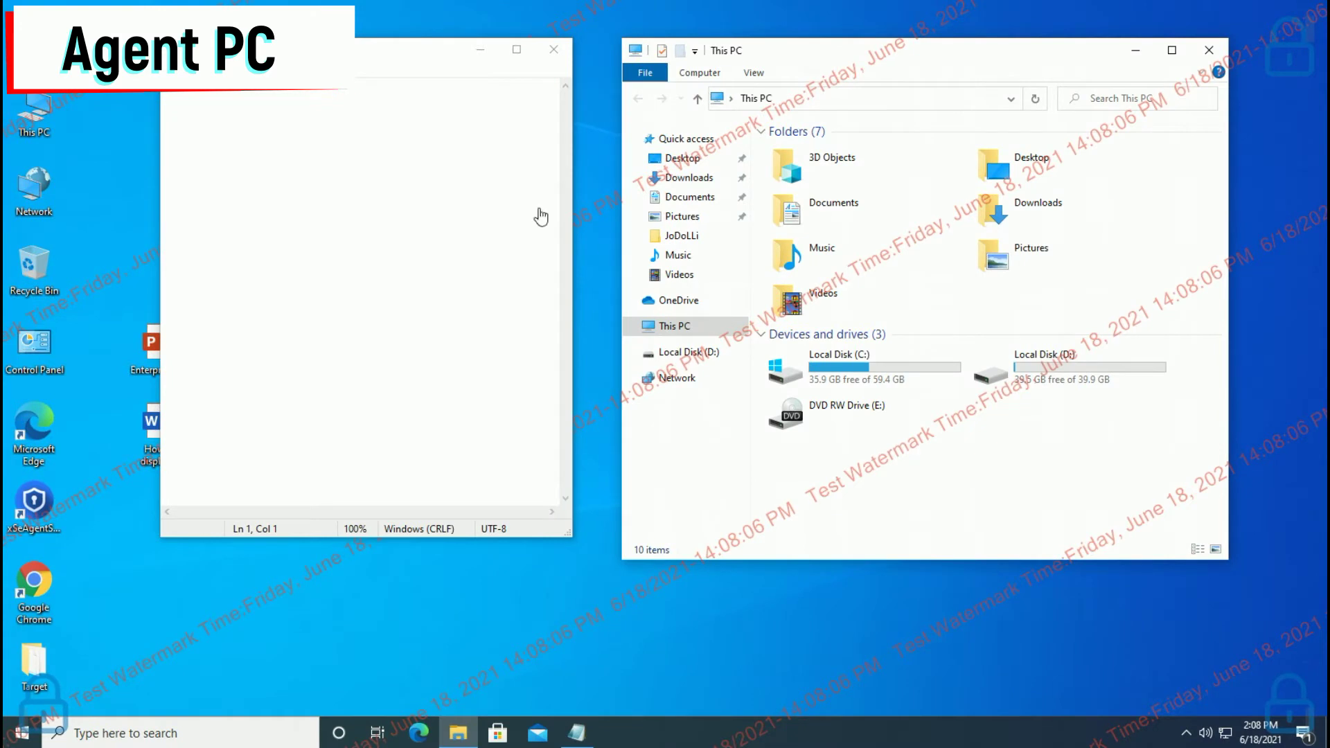
- Move Notepad aside, bring File Explorer forward, and run mspaint
{"action": "mouse_move", "coordinate": [387, 55]}
{"action": "left_mouse_down"}
{"action": "mouse_move", "coordinate": [451, 123]}
{"action": "mouse_move", "coordinate": [418, 105]}
{"action": "mouse_move", "coordinate": [404, 69]}
{"action": "left_mouse_up"}
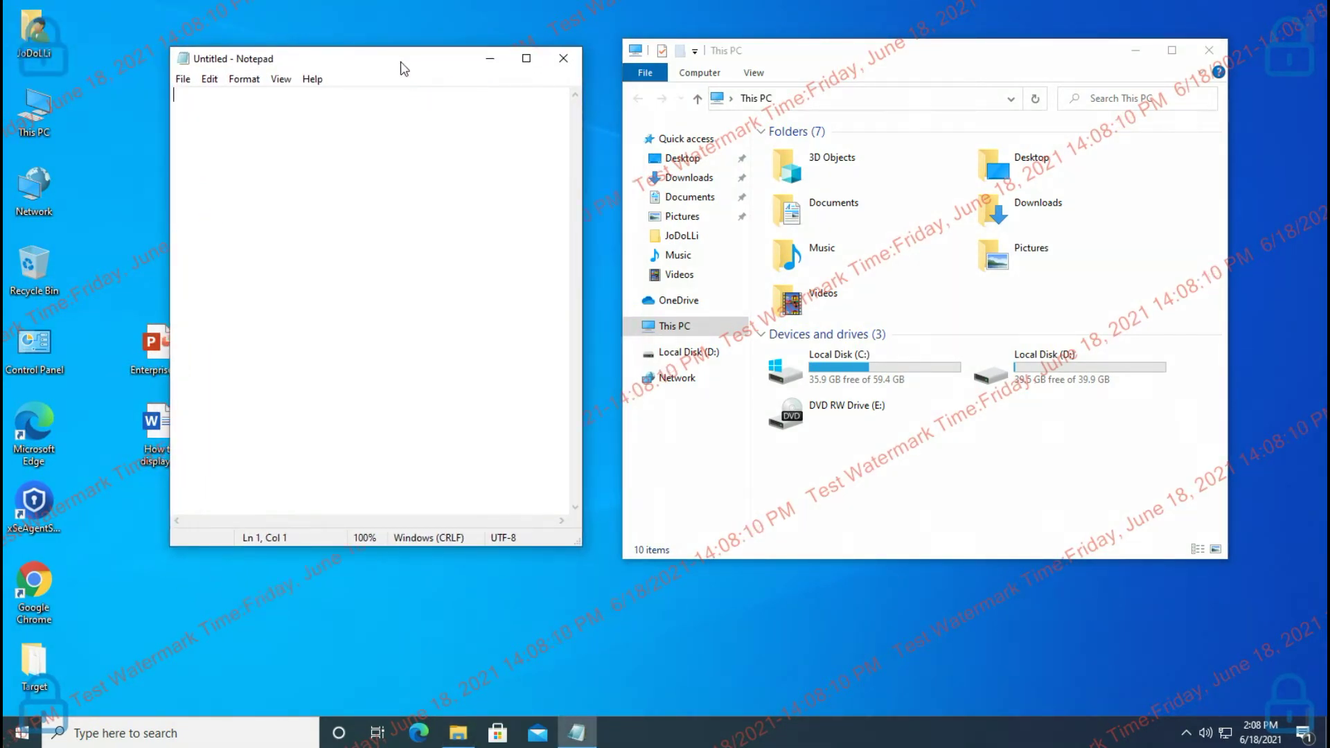
{"action": "left_click", "coordinate": [757, 46]}
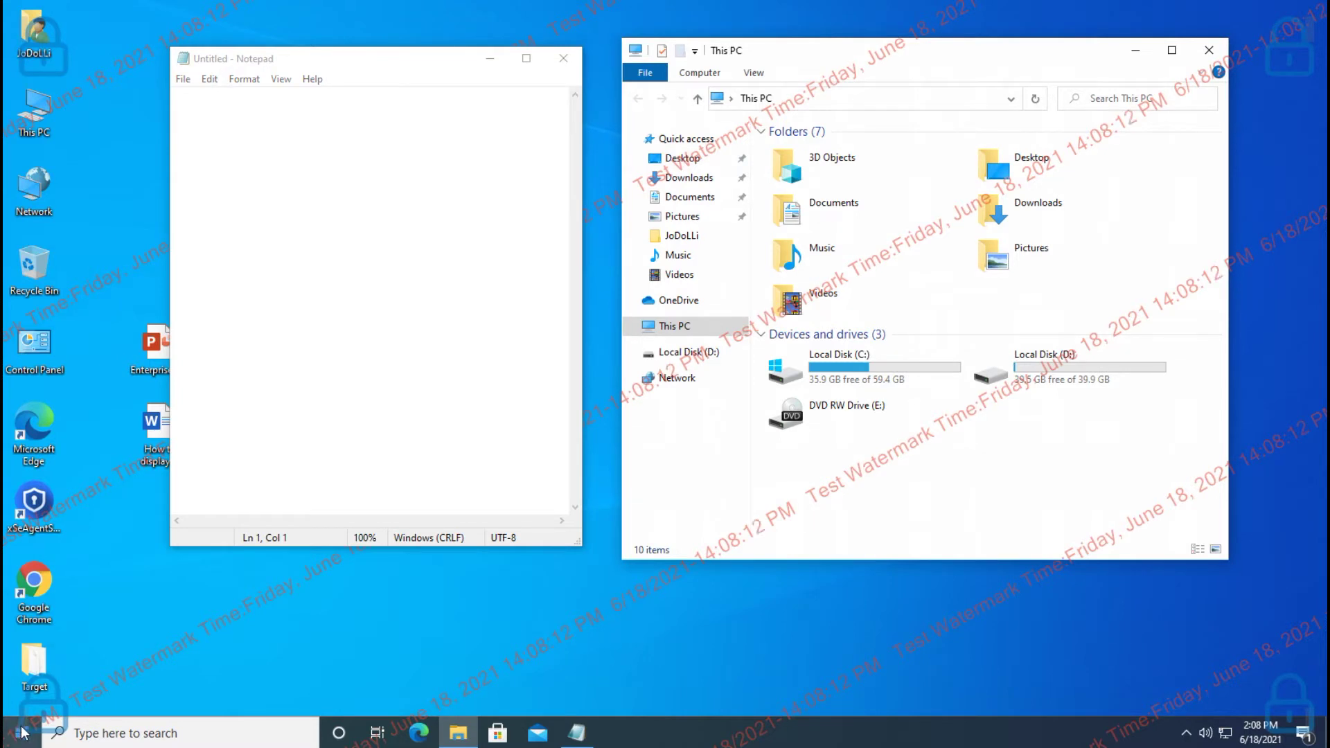
{"action": "right_click", "coordinate": [21, 733]}
{"action": "left_click", "coordinate": [69, 647]}
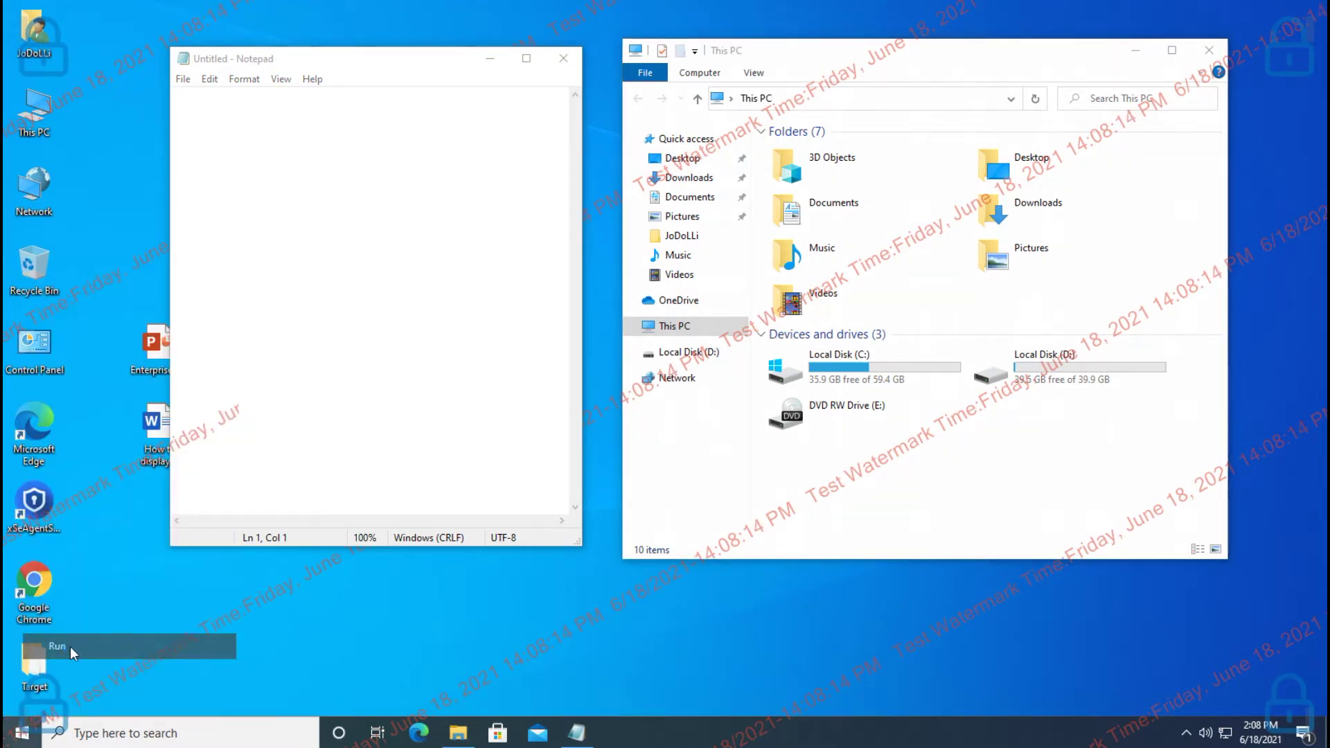
{"action": "type", "text": "mspaint"}
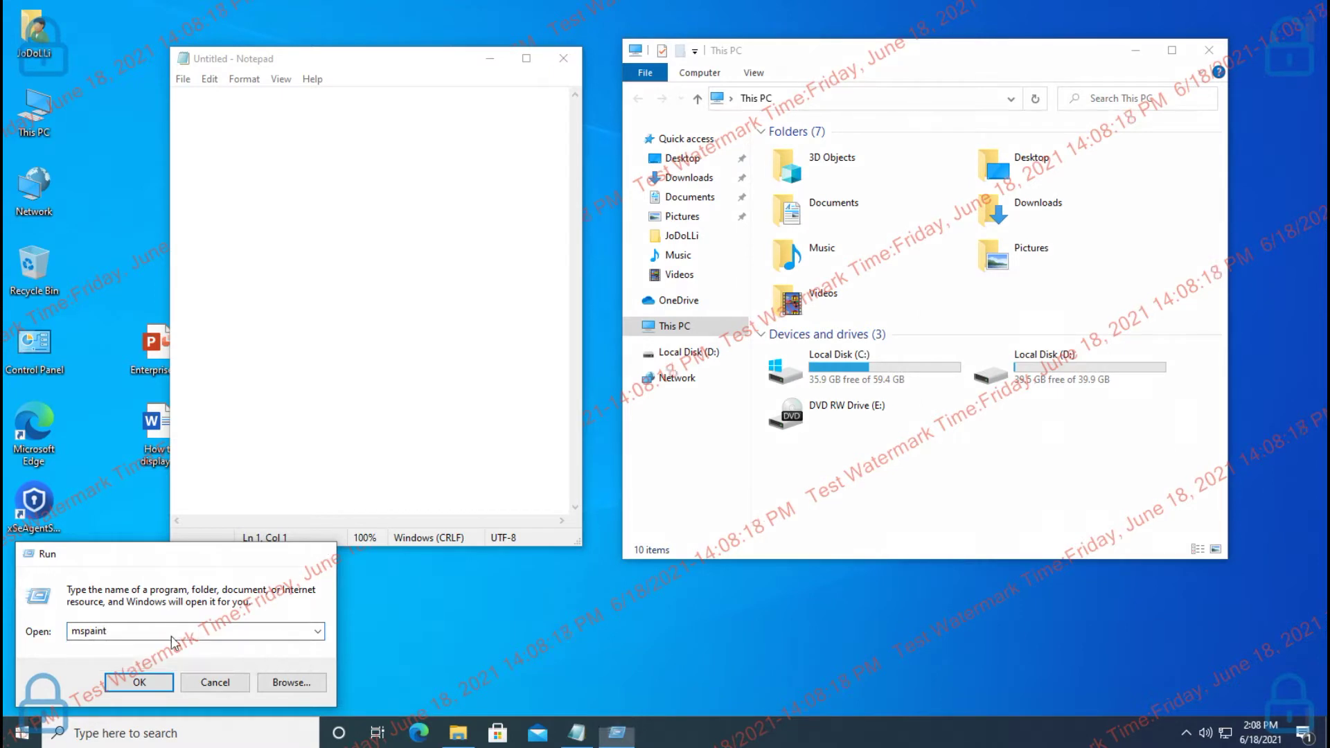
{"action": "key", "text": "Return"}
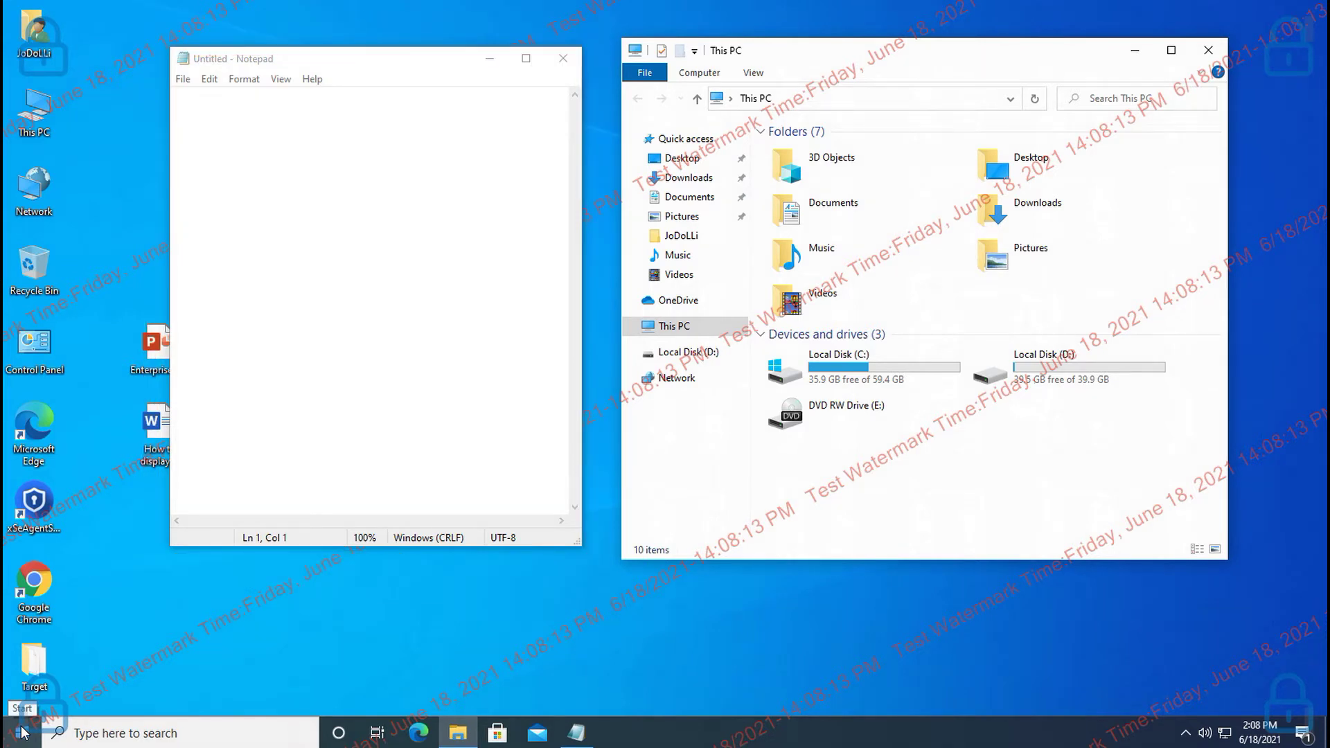
- Run mspaint again, move Paint down and right, and bring Notepad in front
{"action": "right_click", "coordinate": [21, 733]}
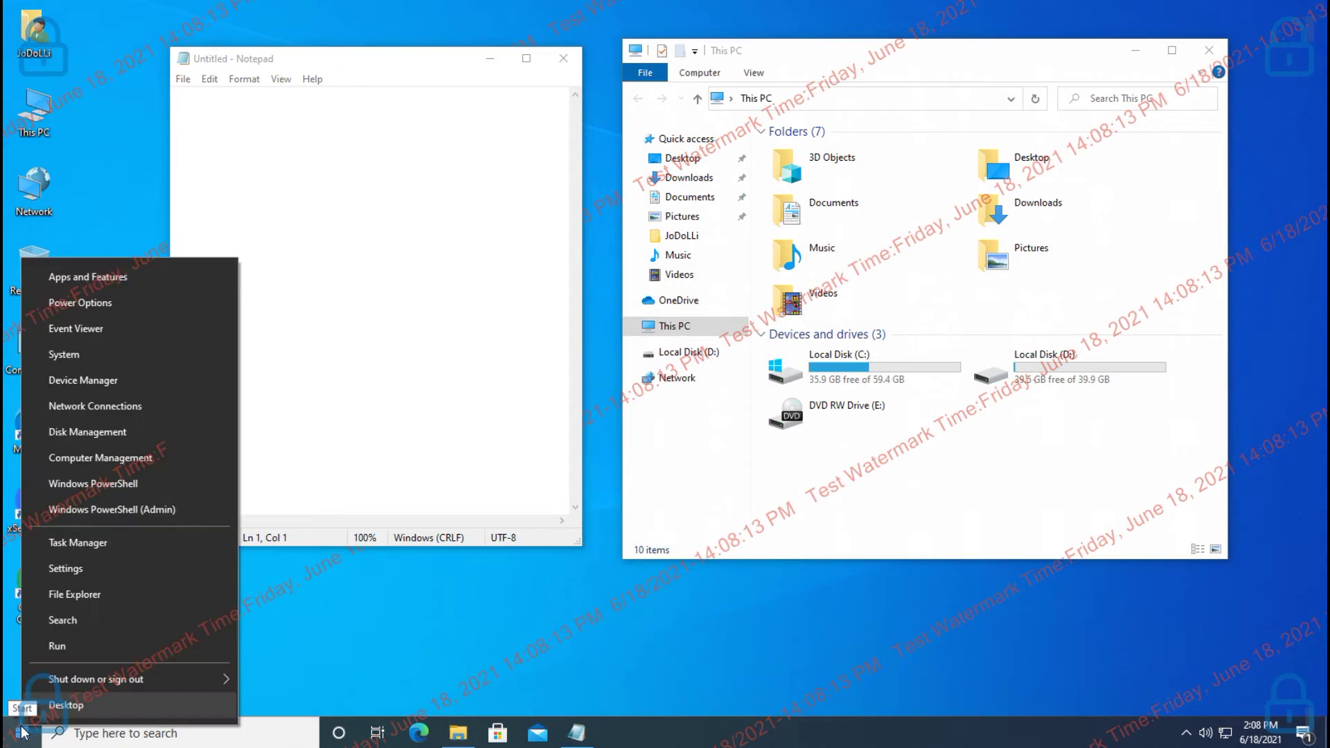
{"action": "left_click", "coordinate": [69, 647]}
{"action": "type", "text": "m"}
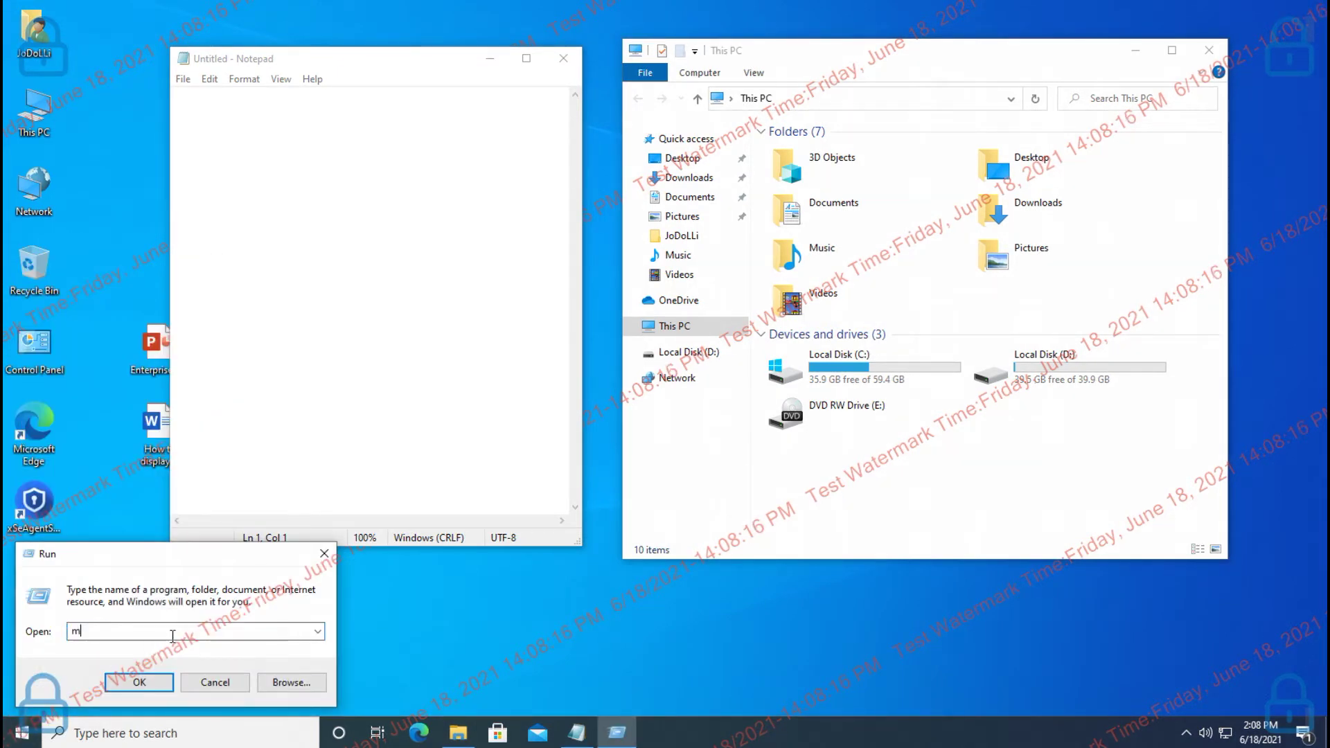
{"action": "type", "text": "spaint"}
{"action": "key", "text": "Return"}
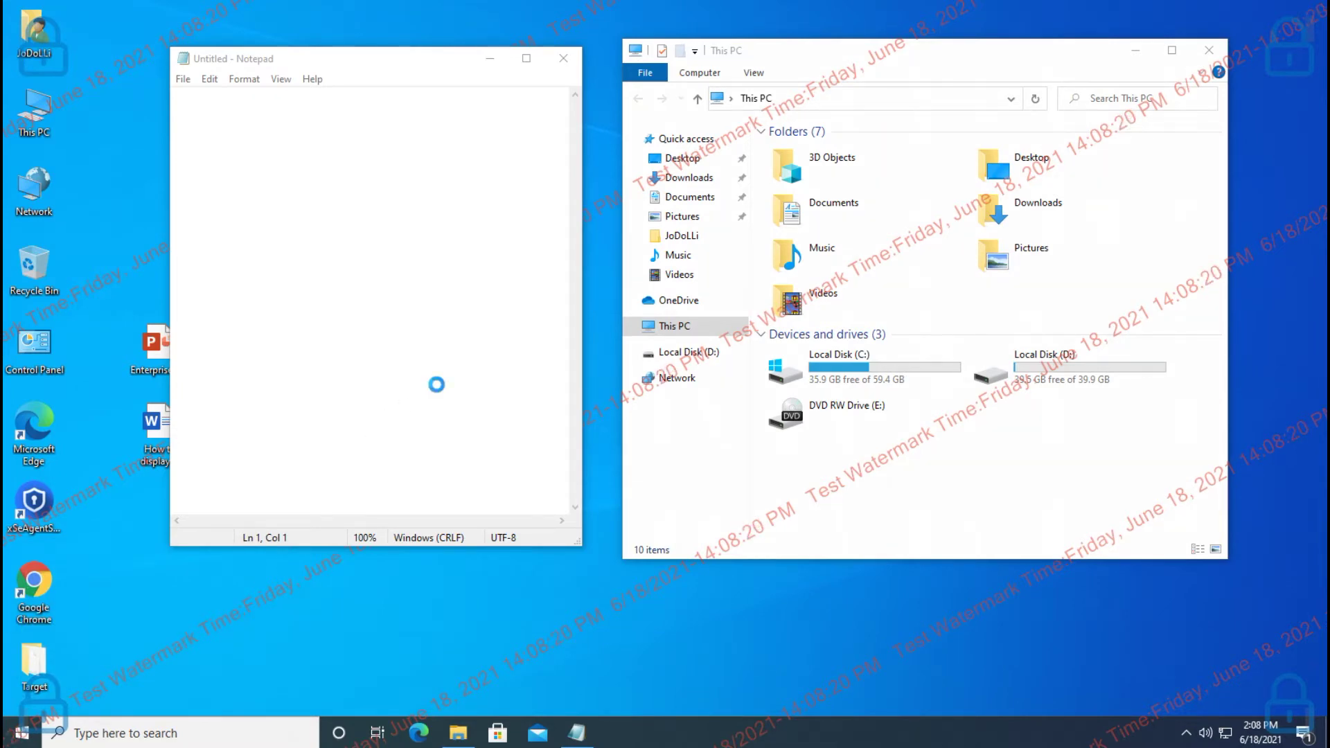
{"action": "left_click_drag", "start_coordinate": [448, 138], "coordinate": [598, 167]}
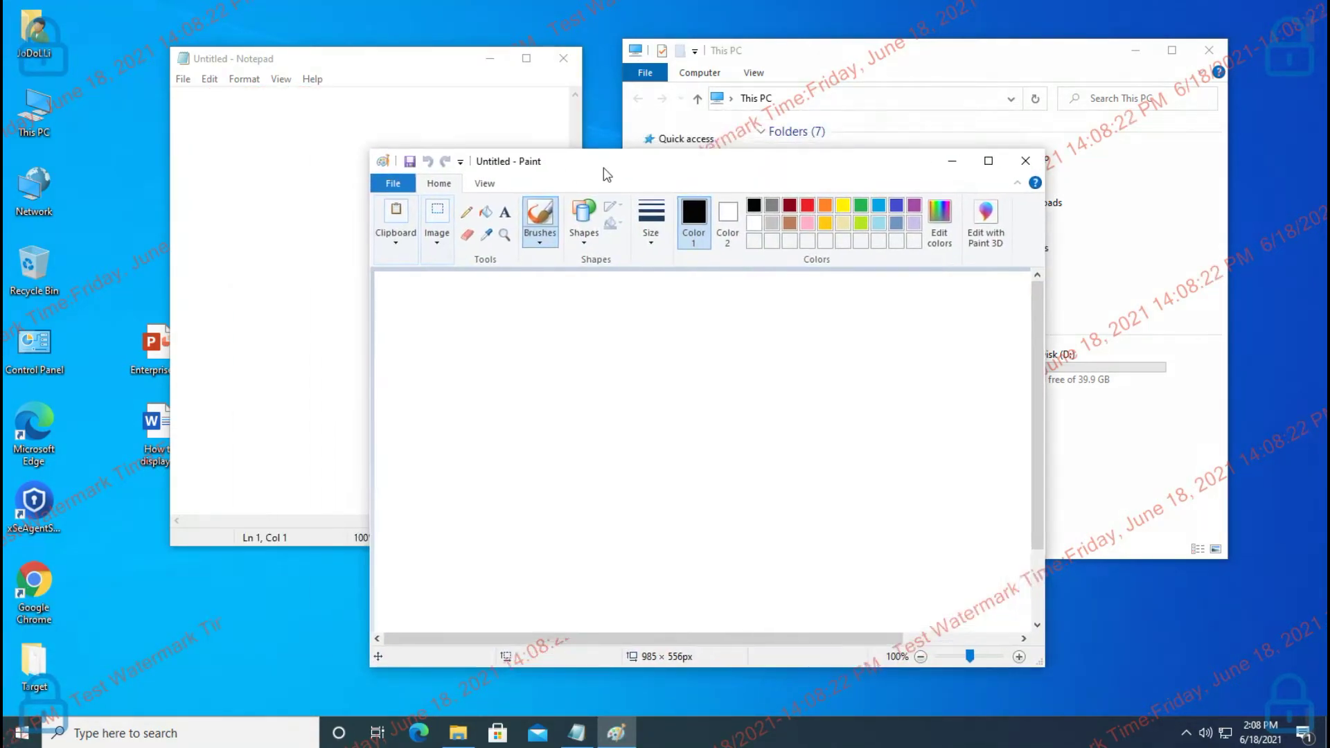
{"action": "left_click", "coordinate": [430, 68]}
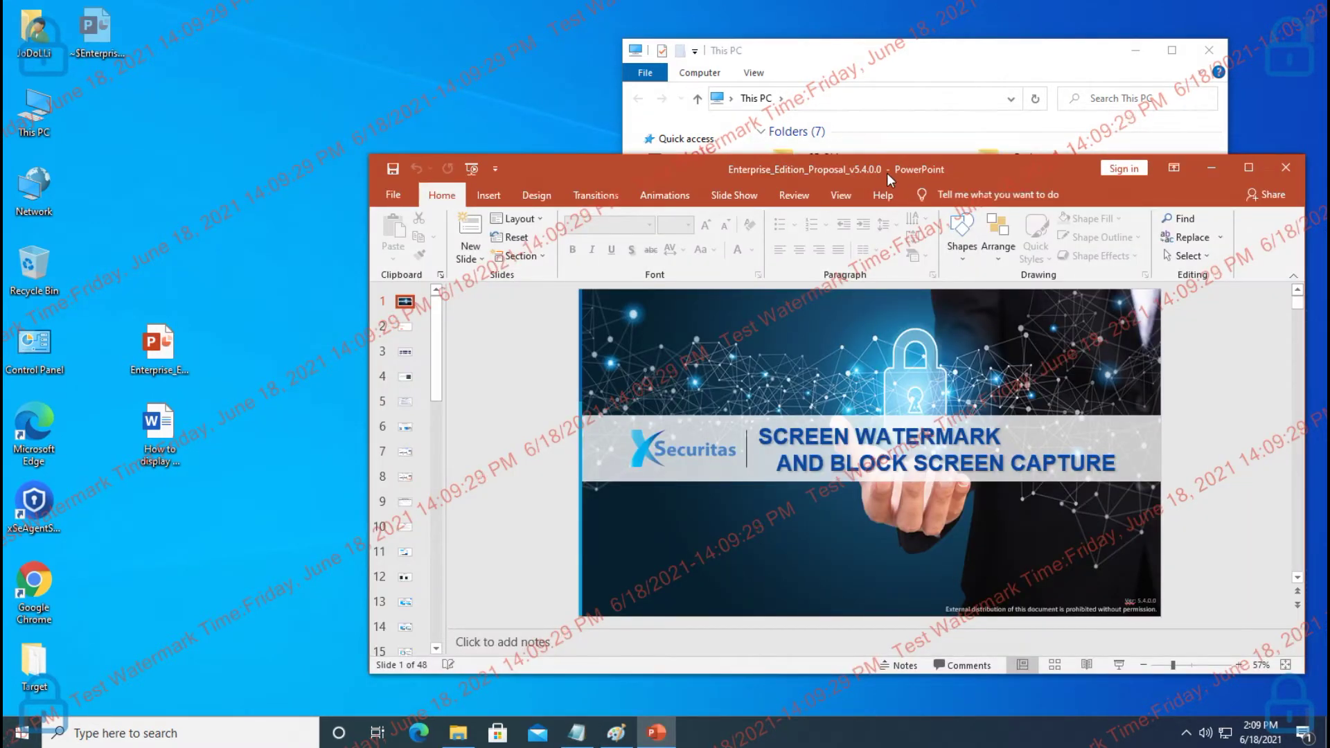
- Share the PowerPoint window in Zoom, then switch the share to a blank Whiteboard
{"action": "left_click_drag", "start_coordinate": [888, 168], "coordinate": [697, 135]}
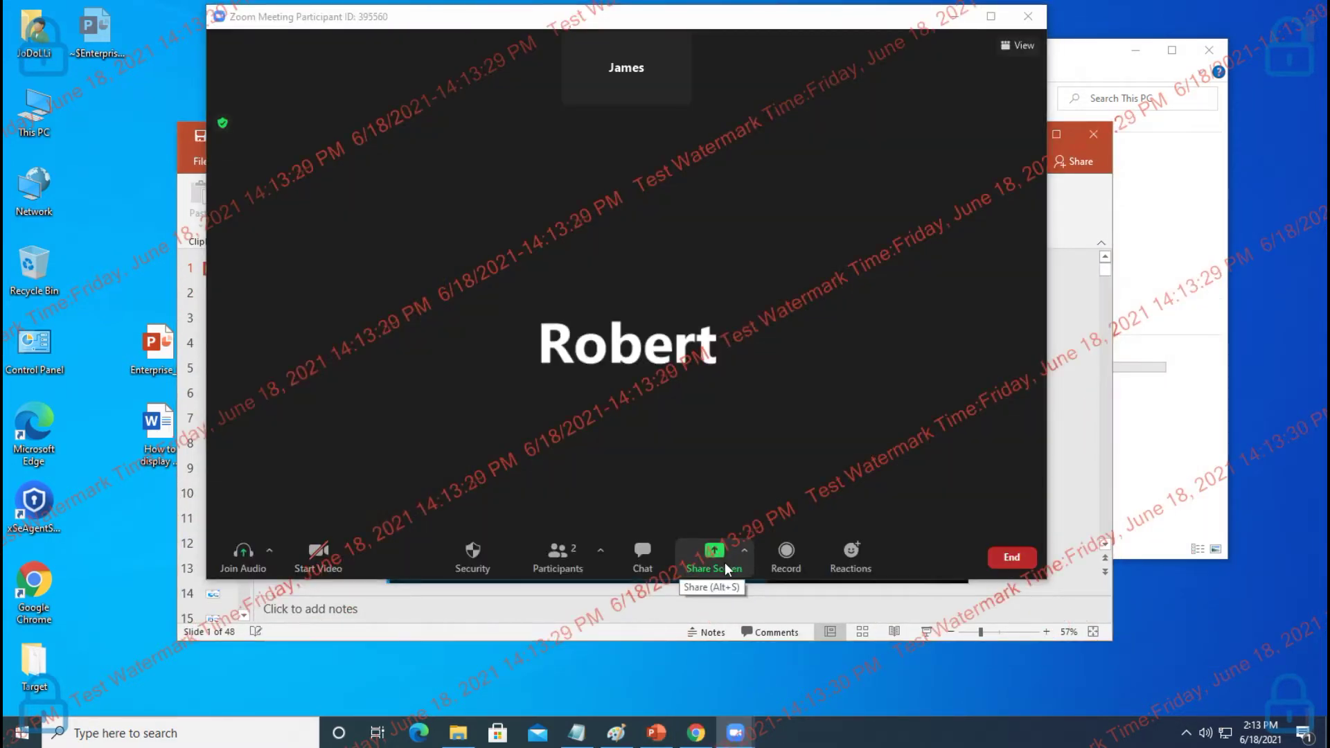
{"action": "left_click", "coordinate": [727, 567]}
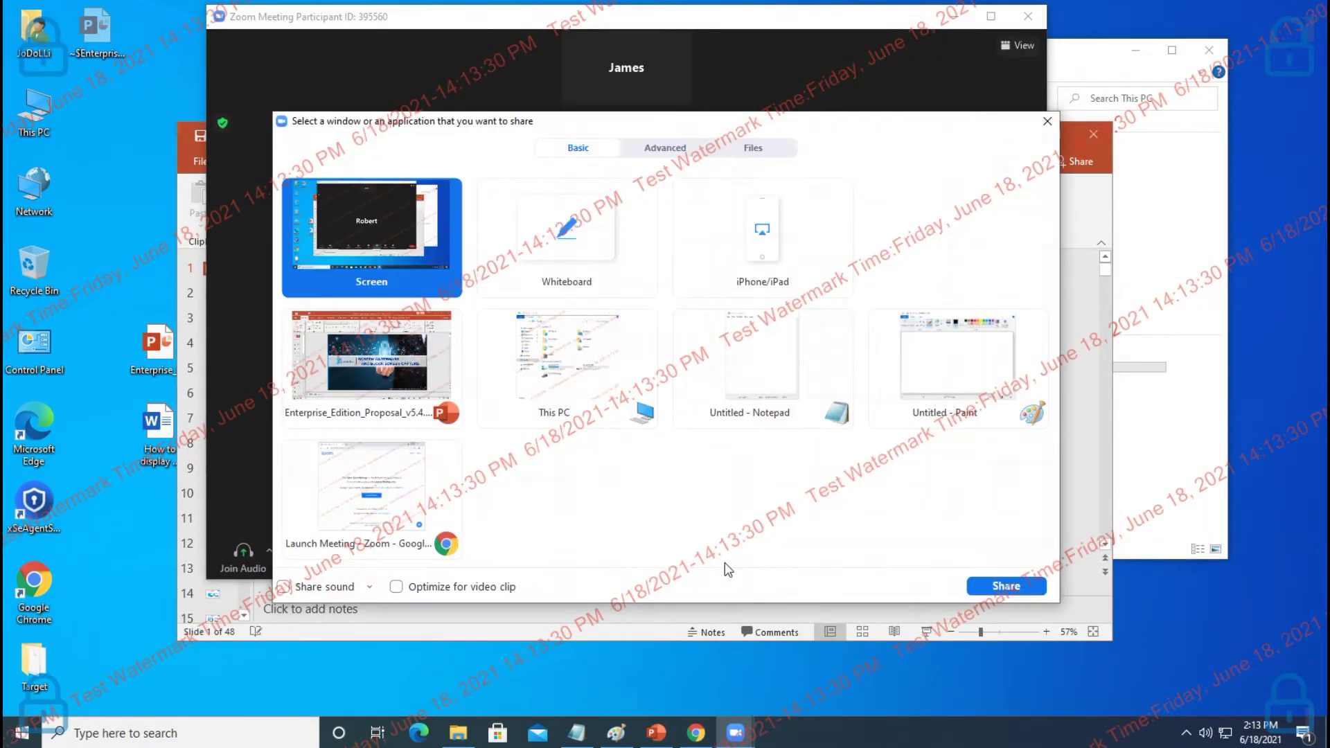
{"action": "left_click", "coordinate": [391, 370]}
{"action": "left_click", "coordinate": [1006, 587]}
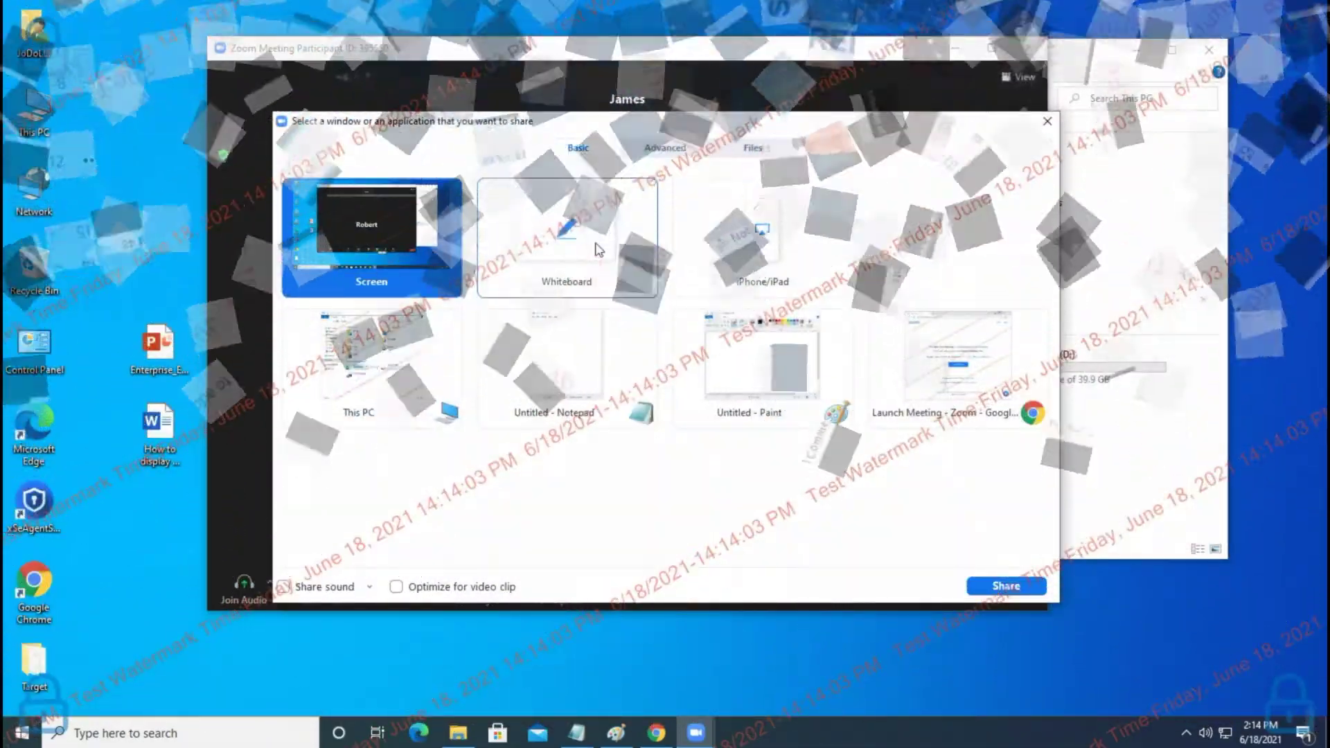
{"action": "left_click", "coordinate": [595, 248]}
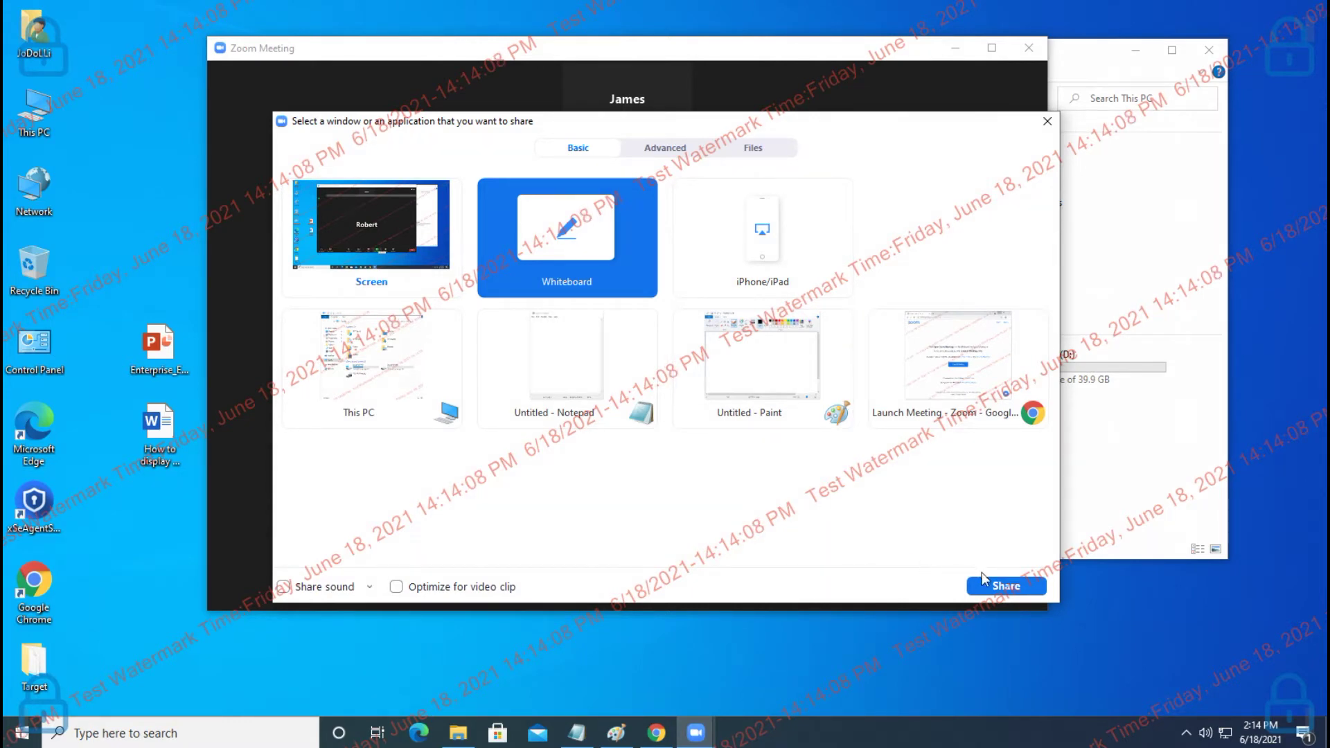
{"action": "left_click", "coordinate": [1004, 585]}
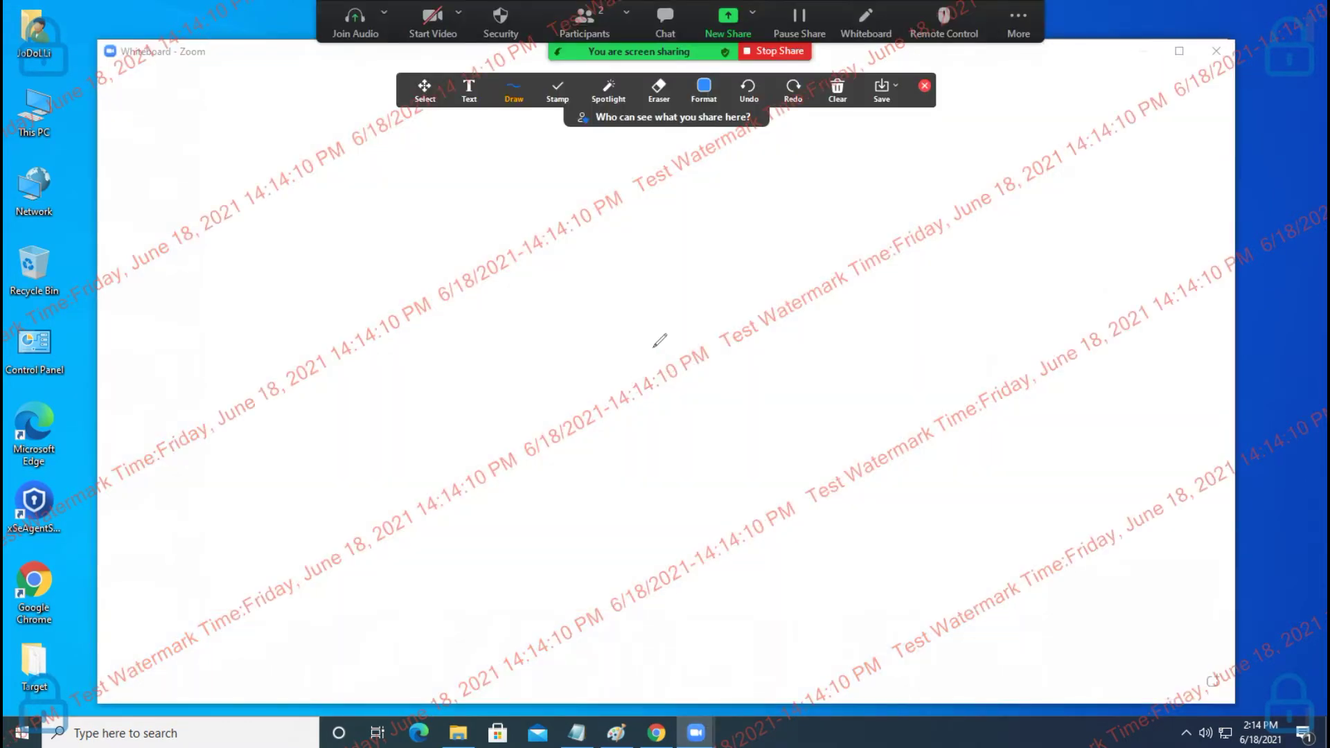
- Open the Draw options on the Zoom annotation toolbar
{"action": "left_click", "coordinate": [513, 90]}
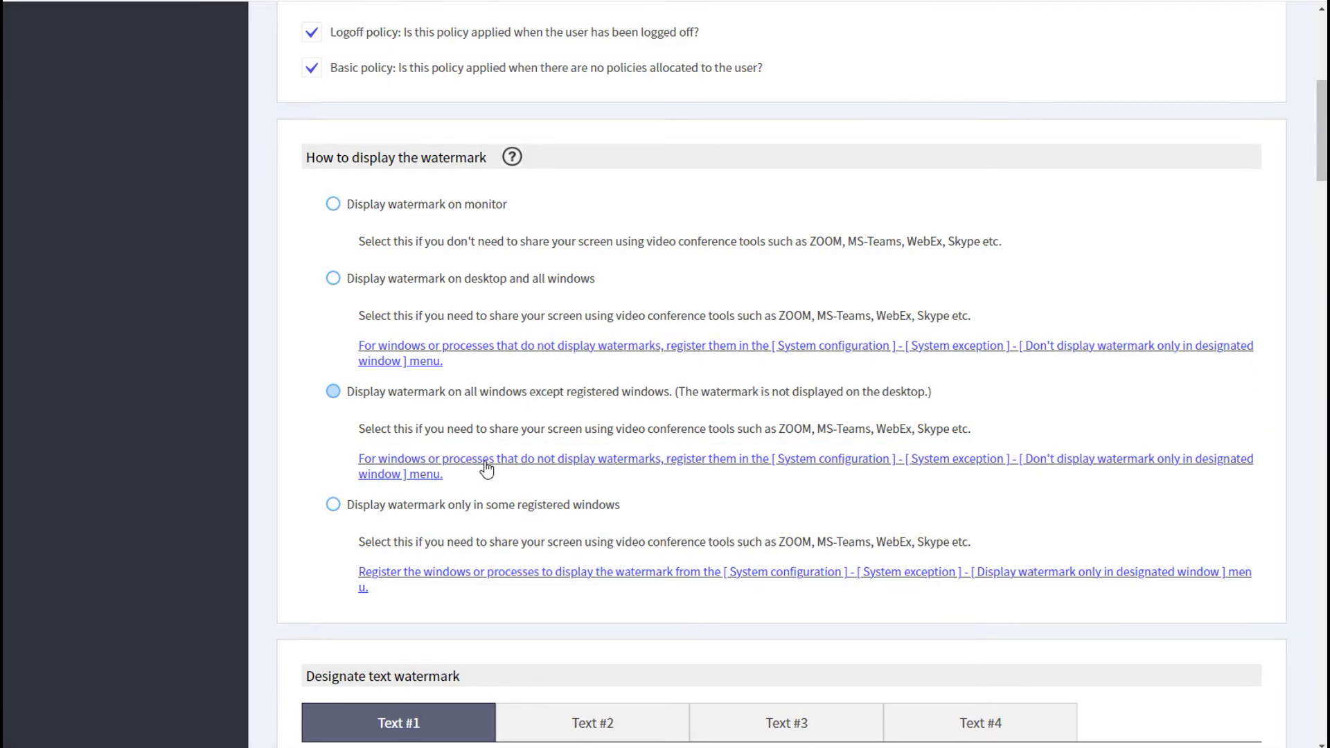
- Check the MSPaintApp and Notepad exception list, close it, and return to the page top
{"action": "left_click", "coordinate": [487, 468]}
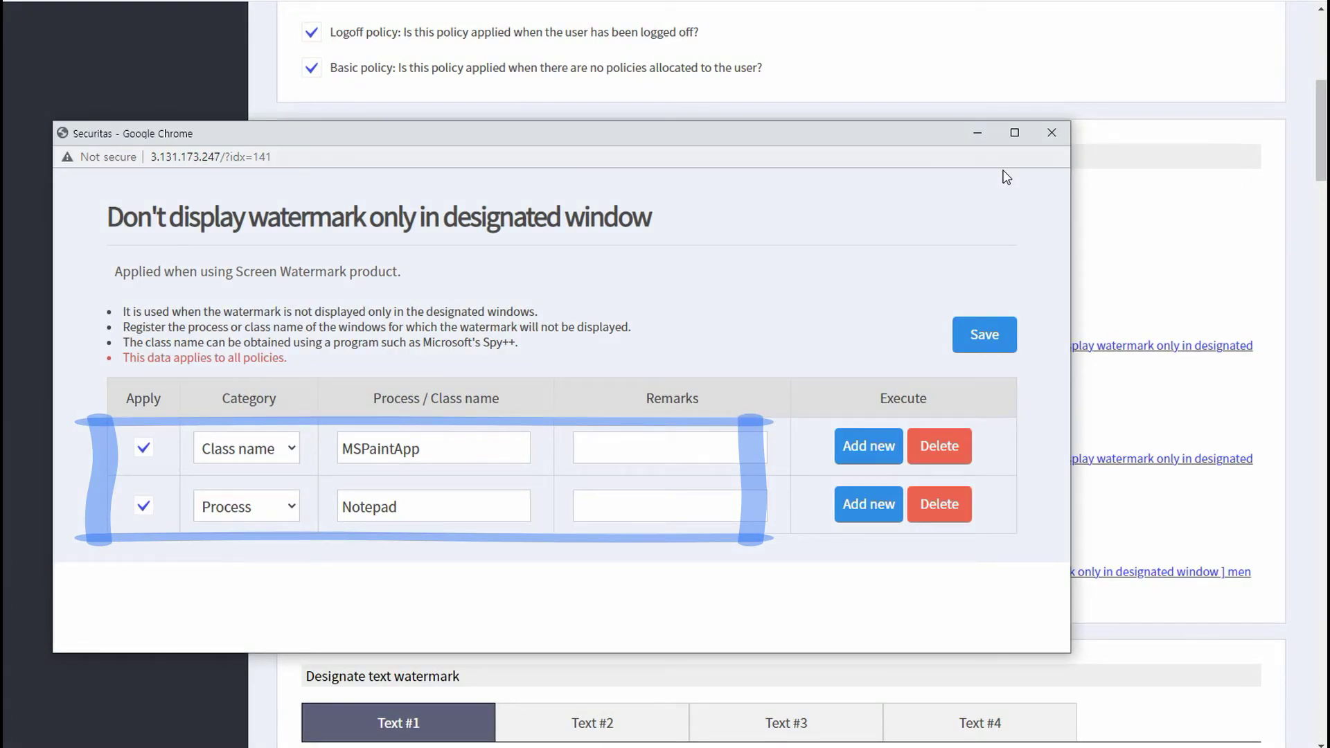
{"action": "left_click", "coordinate": [1051, 132]}
{"action": "scroll", "coordinate": [1096, 265], "scroll_direction": "up", "scroll_amount": 1}
{"action": "scroll", "coordinate": [1095, 265], "scroll_direction": "up", "scroll_amount": 5}
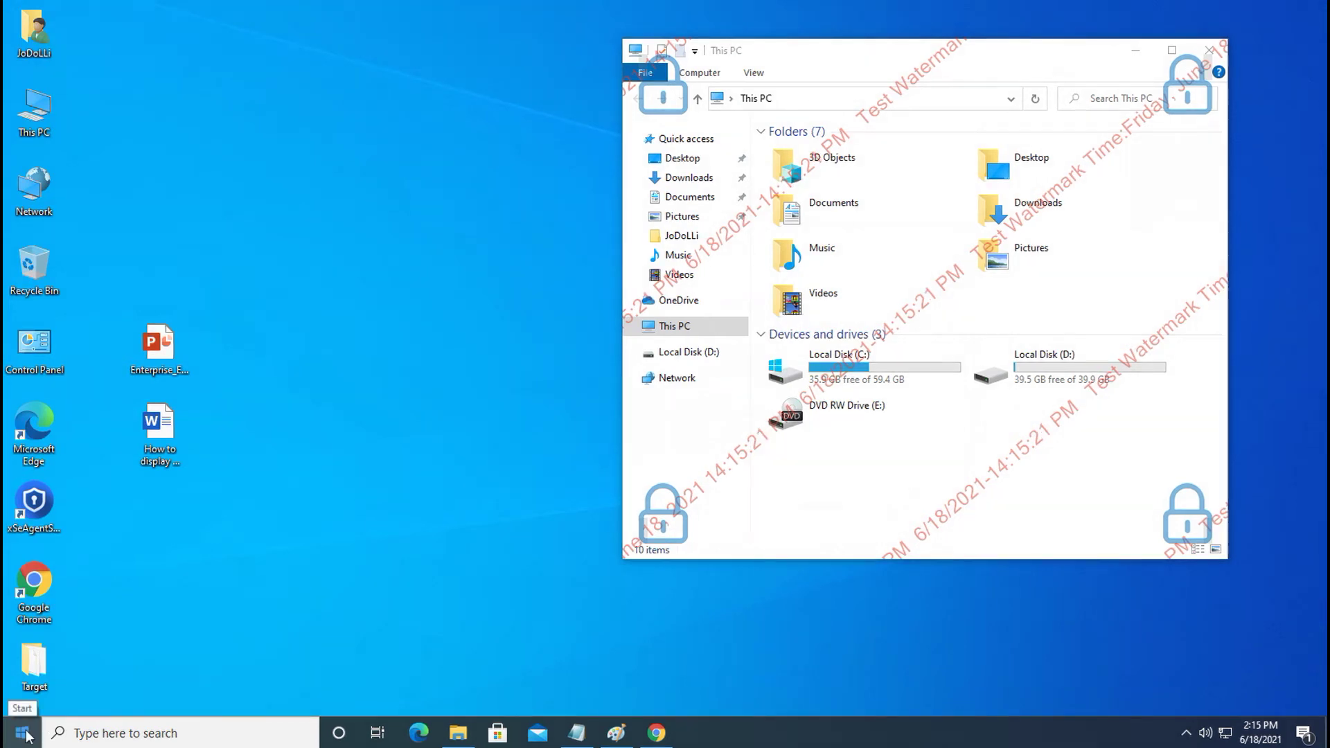
- Launch Paint with mspaint and scroll through the How to display watermark document
{"action": "right_click", "coordinate": [27, 736]}
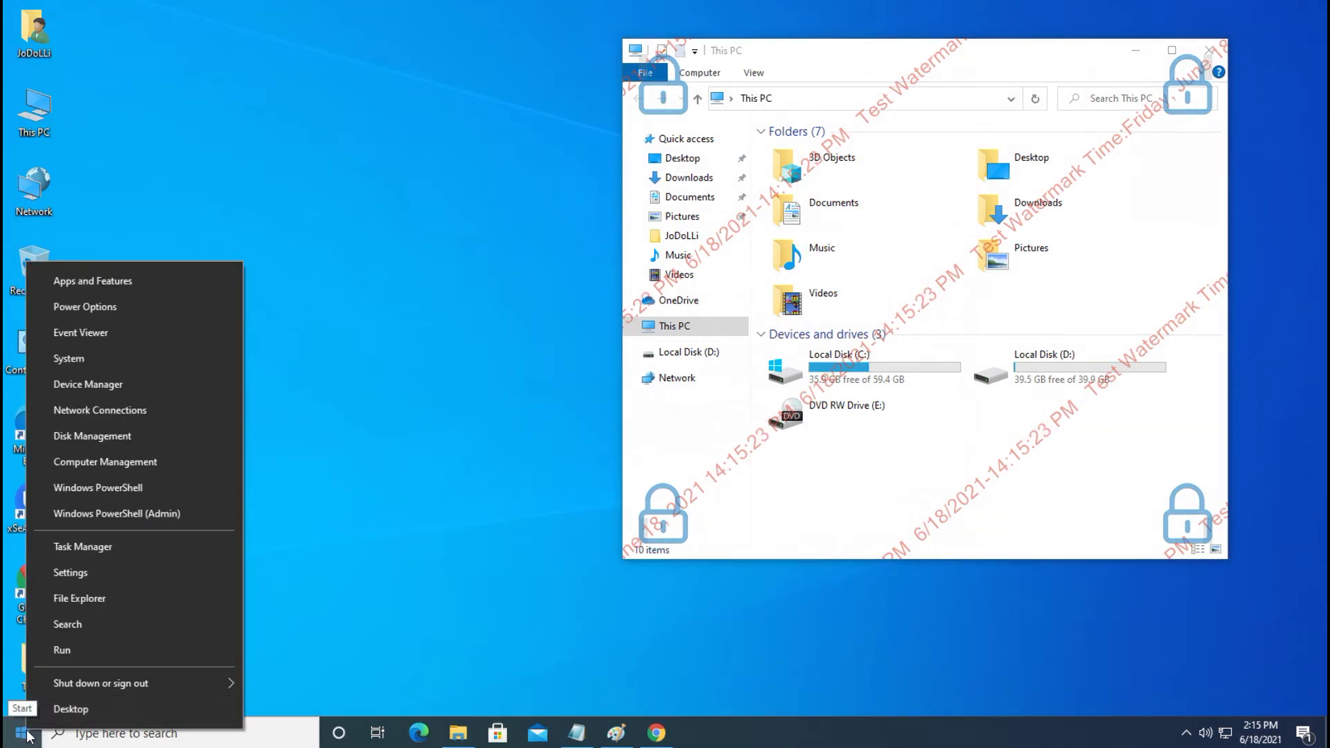
{"action": "left_click", "coordinate": [74, 652]}
{"action": "left_click", "coordinate": [139, 684]}
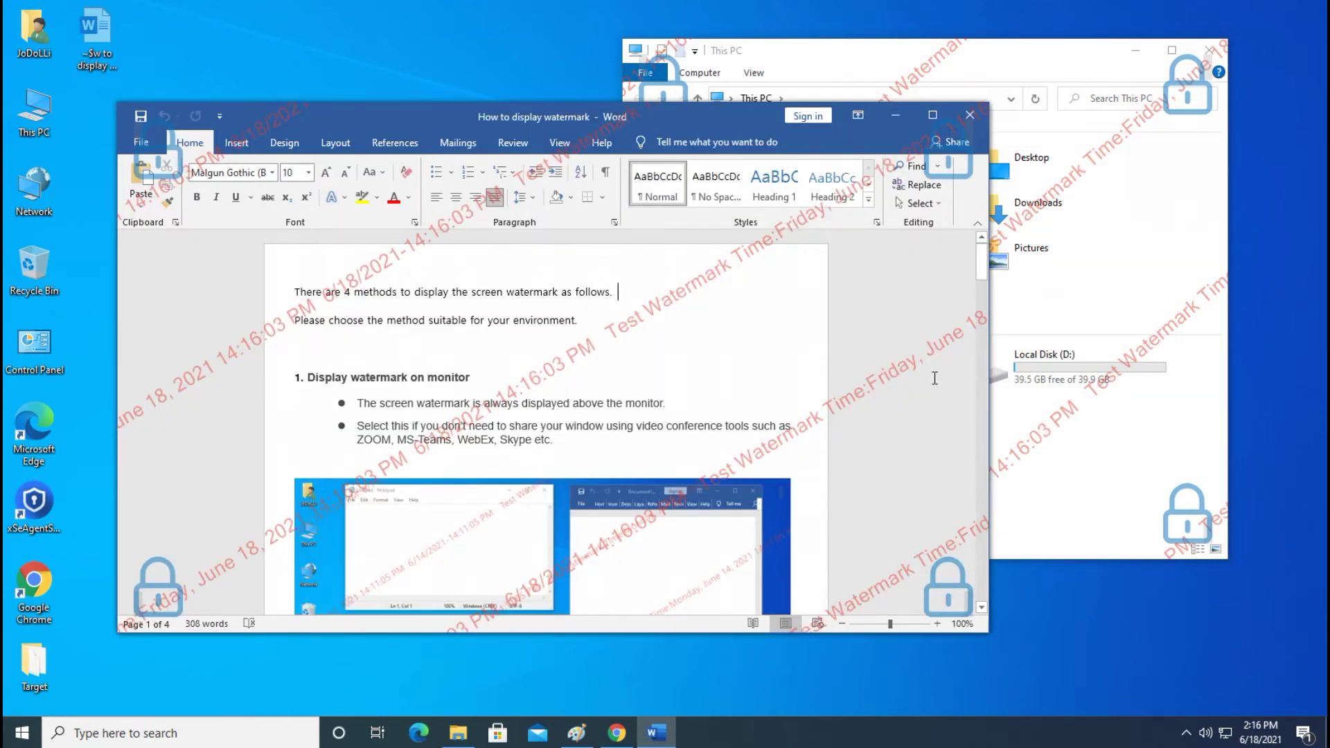
{"action": "scroll", "coordinate": [935, 378], "scroll_direction": "down", "scroll_amount": 5}
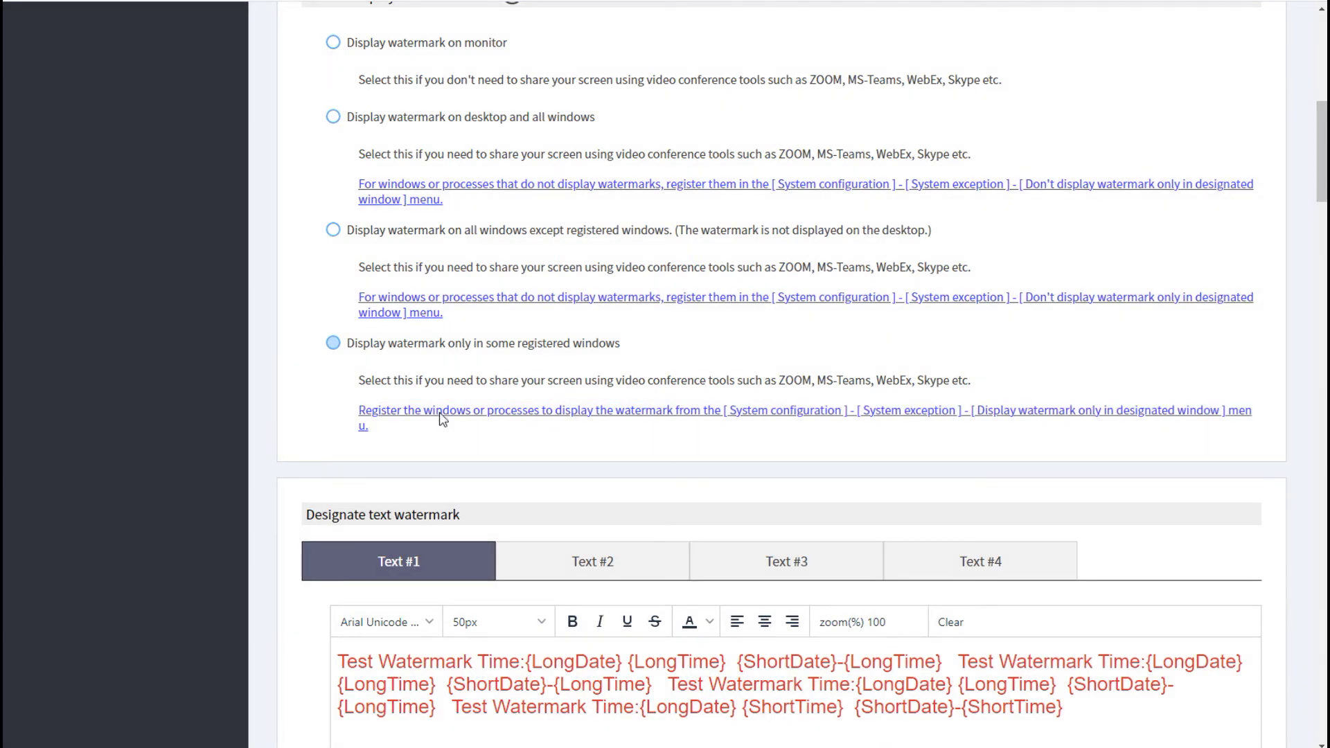
- Check Excel, winword.exe and powerpnt in the designated-window list, then close it
{"action": "left_click", "coordinate": [441, 417]}
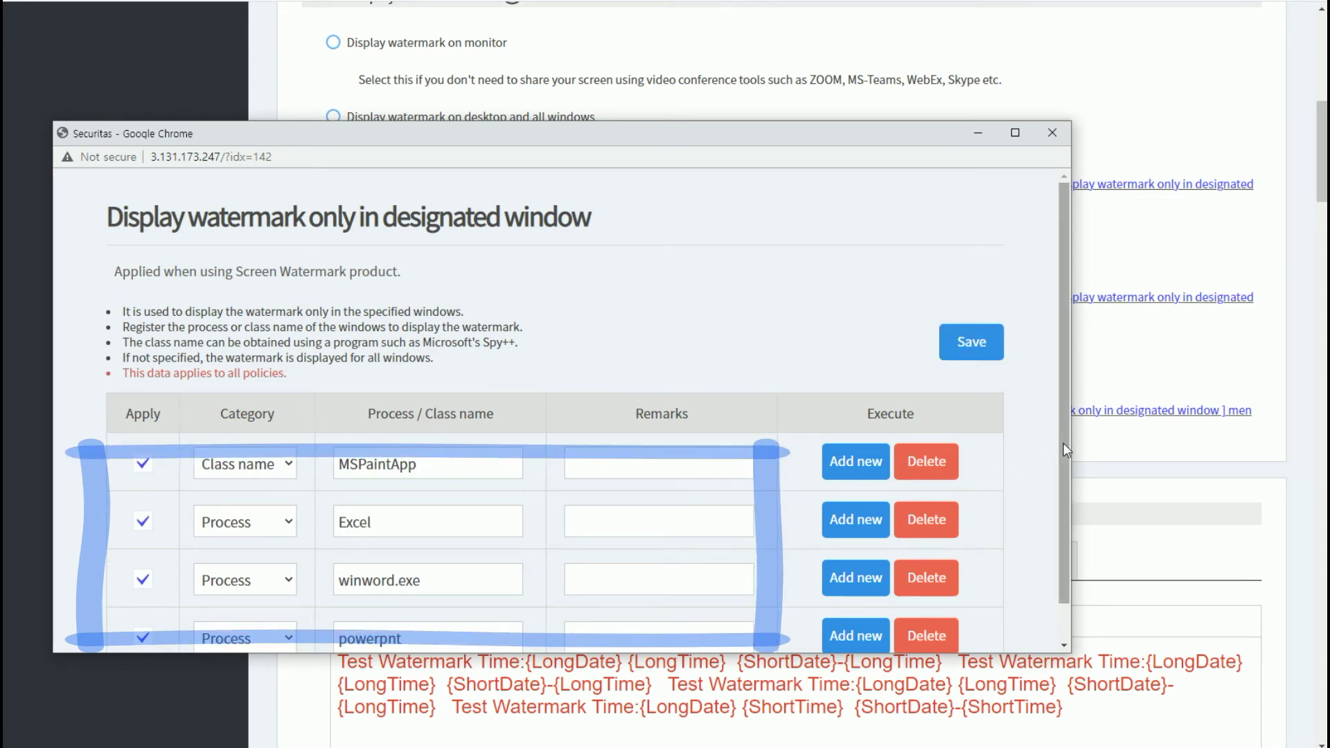
{"action": "left_click_drag", "start_coordinate": [1063, 443], "coordinate": [1067, 506]}
{"action": "left_click", "coordinate": [470, 478]}
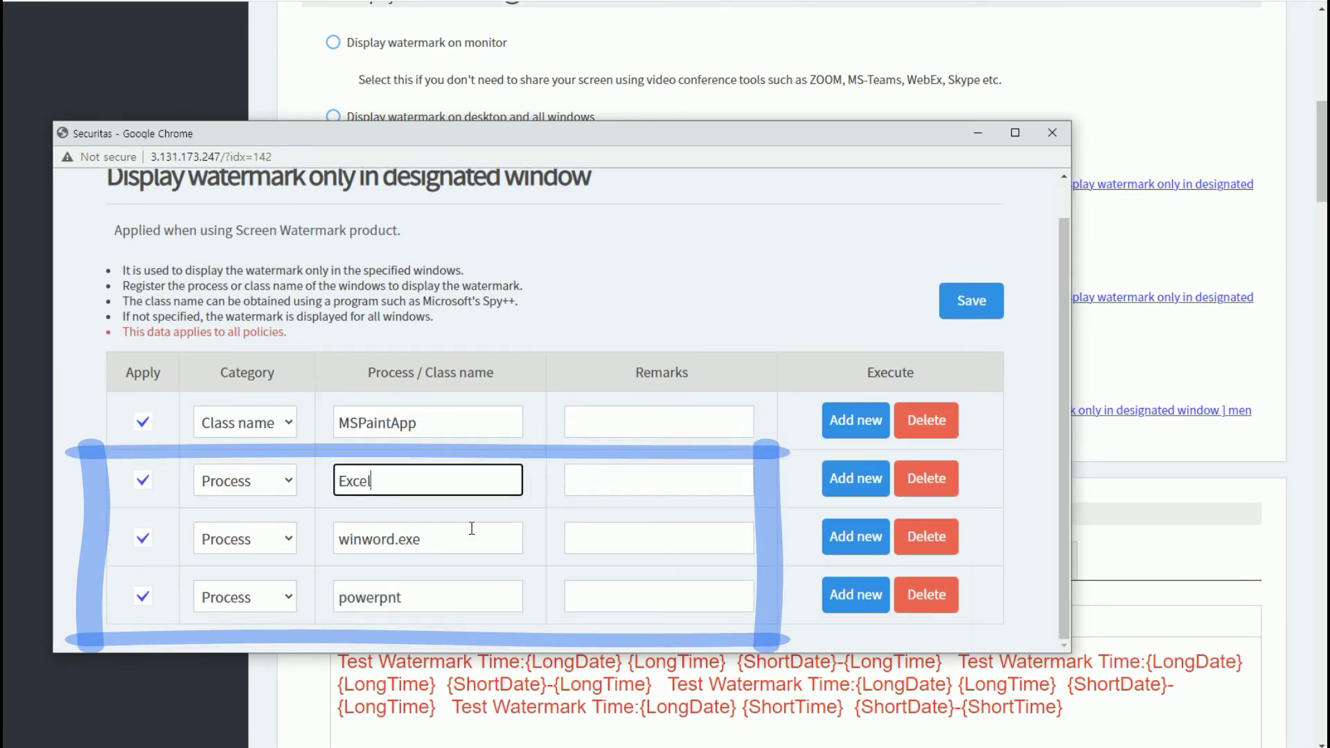
{"action": "left_click", "coordinate": [472, 542]}
{"action": "left_click", "coordinate": [459, 597]}
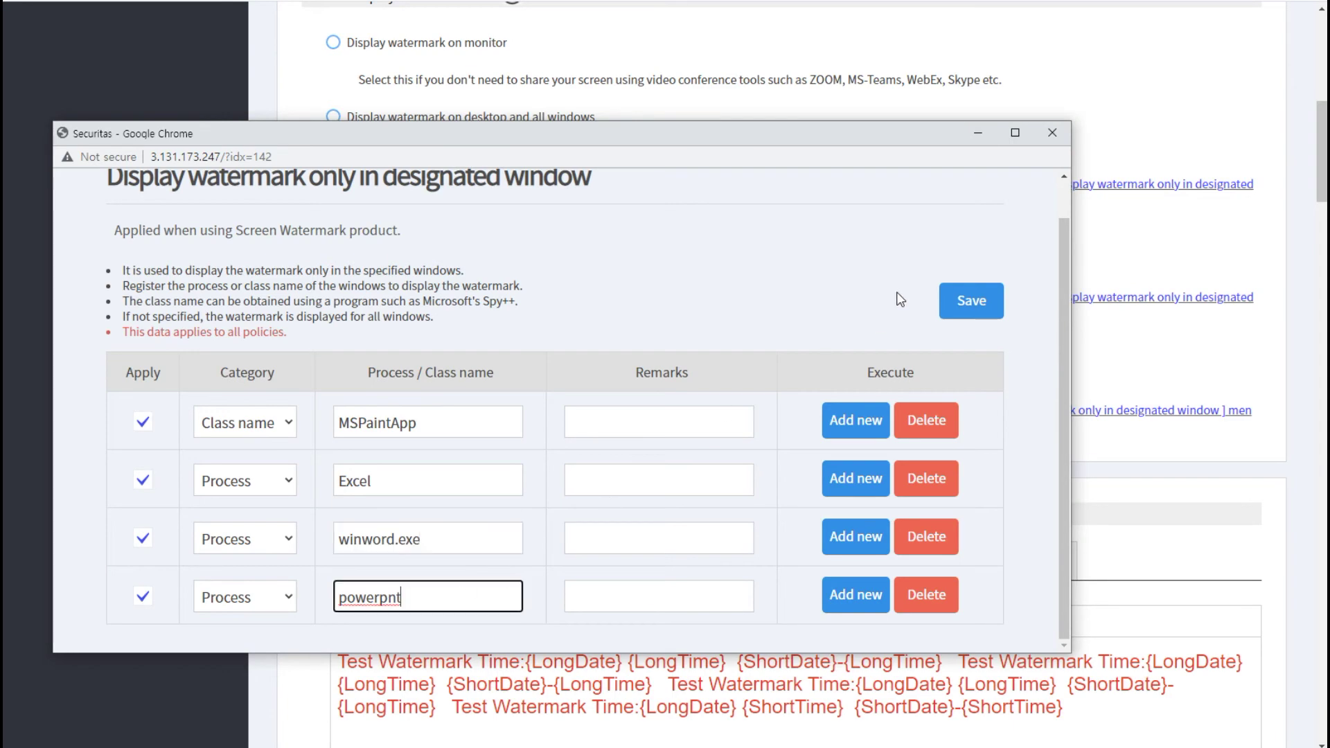
{"action": "left_click", "coordinate": [1052, 142]}
{"action": "scroll", "coordinate": [1081, 142], "scroll_direction": "up", "scroll_amount": 9}
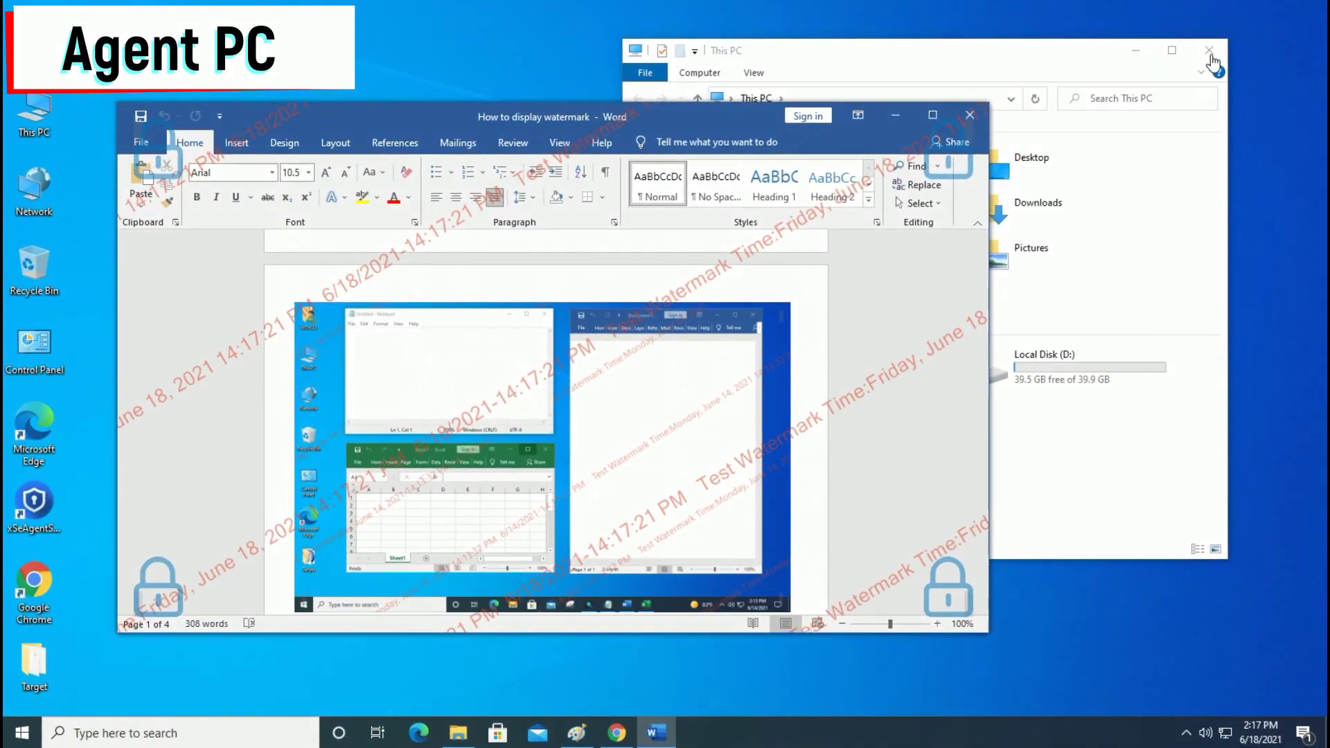
- Close This PC, move Word up-right, and open Enterprise_Edition_Proposal_v5.4.0.0
{"action": "left_click", "coordinate": [1210, 51]}
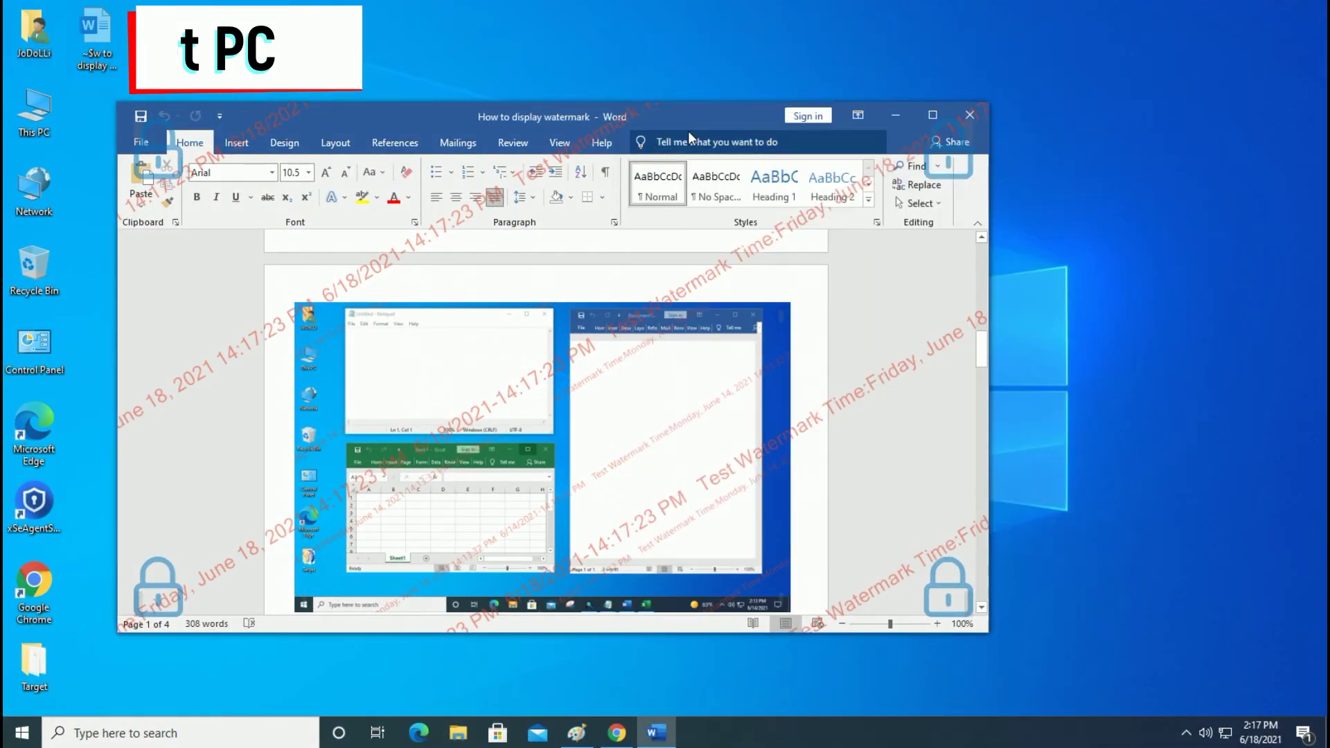
{"action": "left_click_drag", "start_coordinate": [685, 118], "coordinate": [993, 45]}
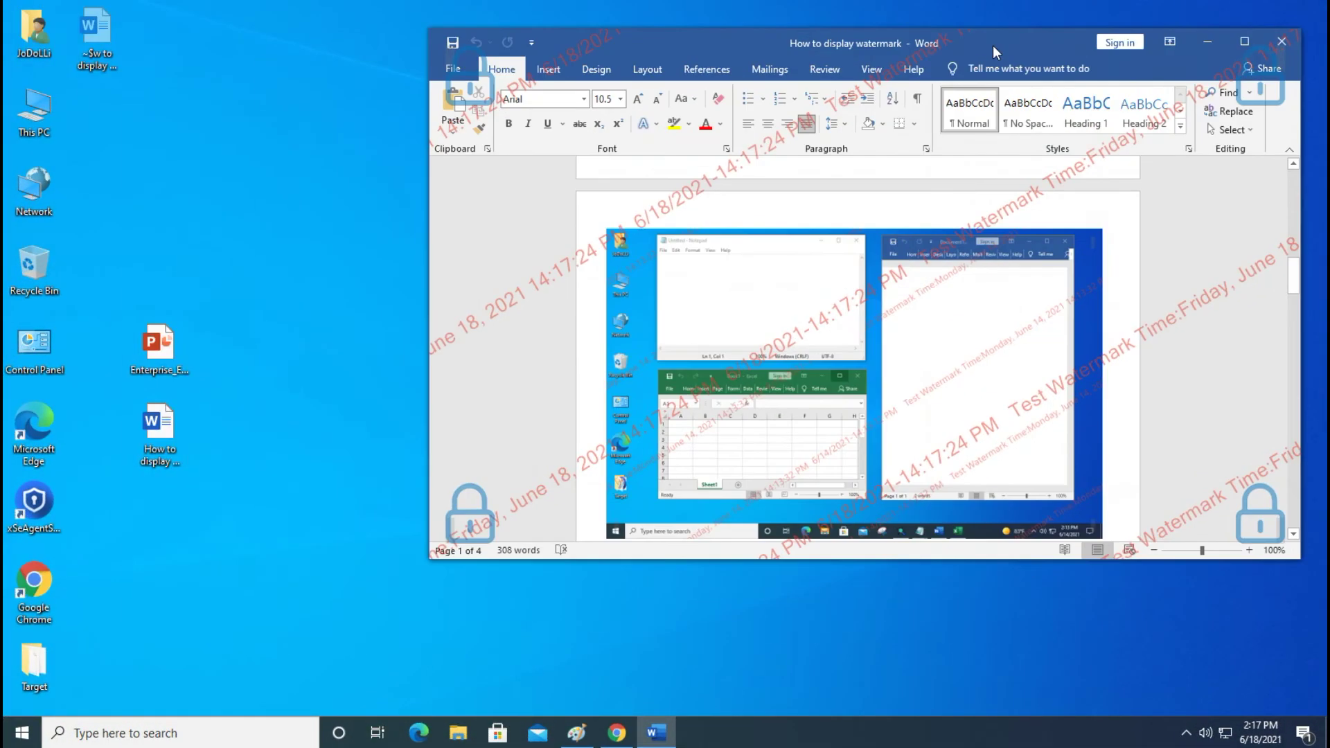
{"action": "double_click", "coordinate": [148, 354]}
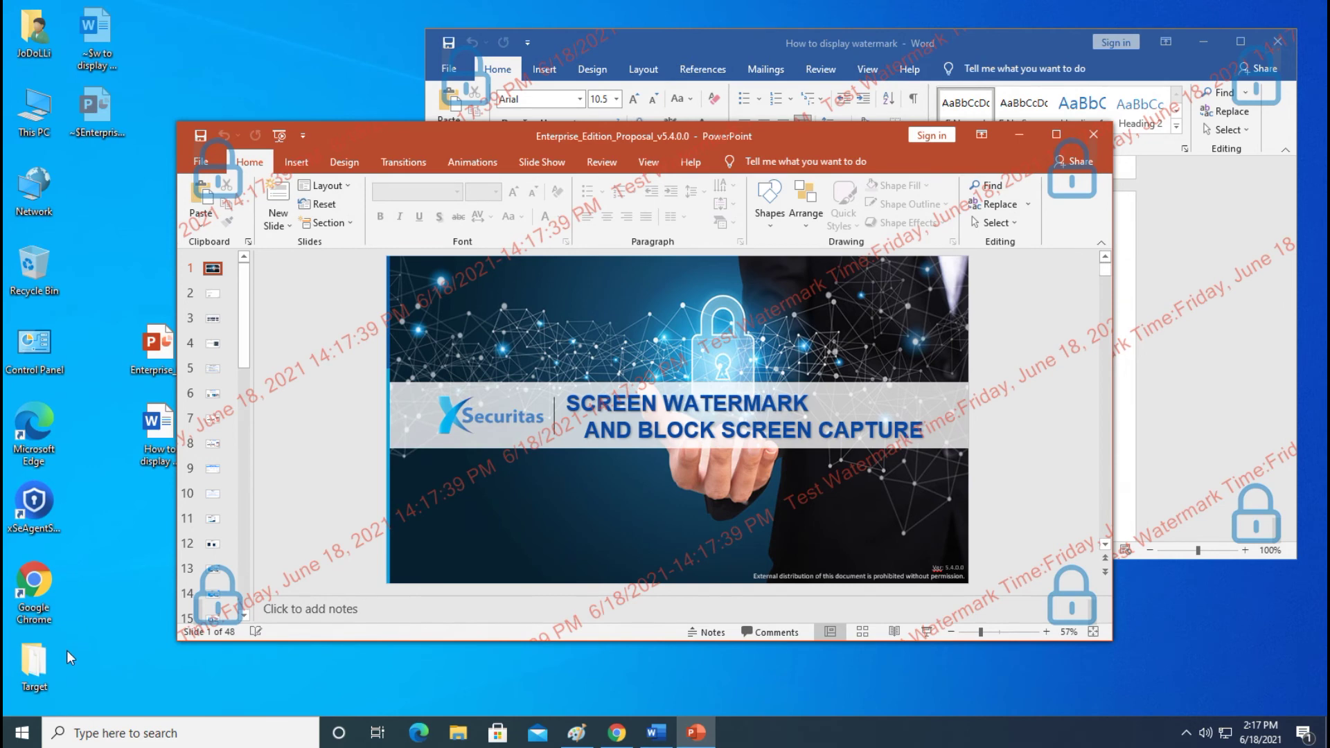
- Open Notepad and This PC to verify they stay unwatermarked, then close both and return to Word
{"action": "right_click", "coordinate": [24, 728]}
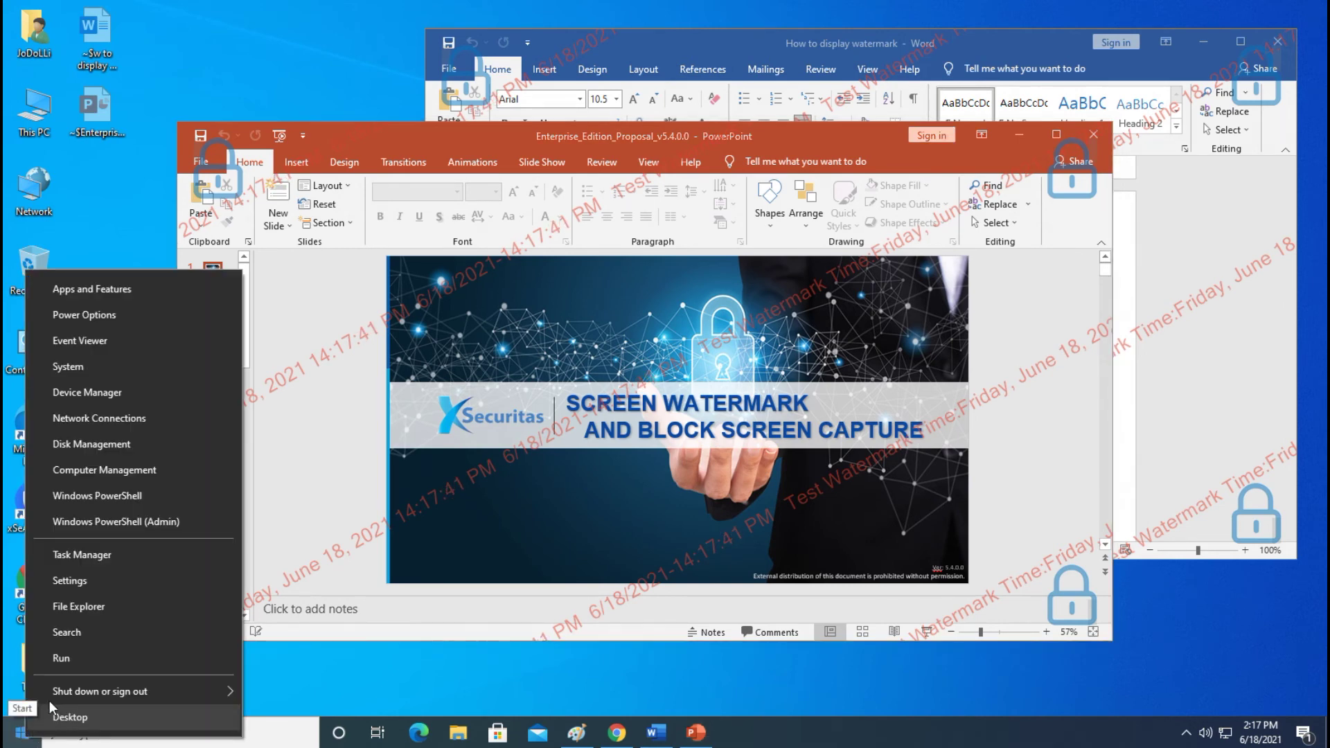
{"action": "left_click", "coordinate": [65, 658]}
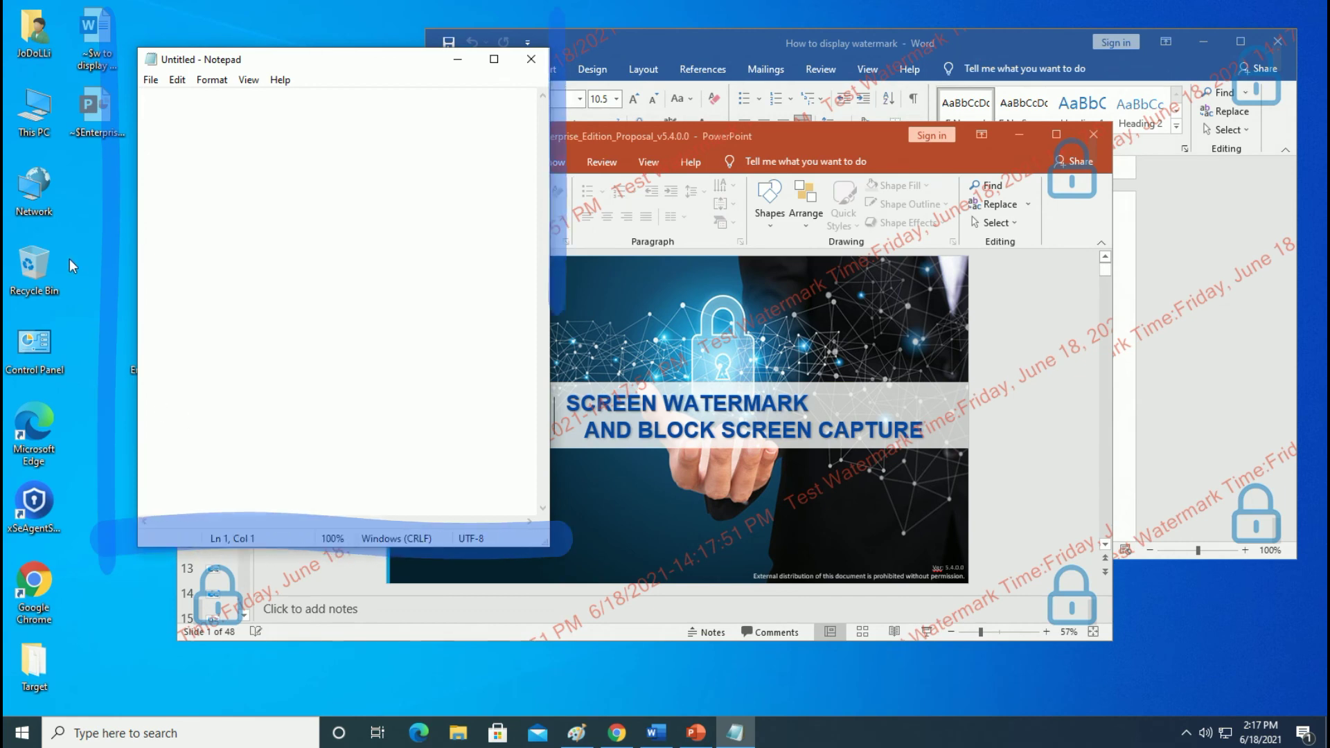
{"action": "left_click", "coordinate": [40, 138]}
{"action": "double_click", "coordinate": [38, 137]}
{"action": "left_click_drag", "start_coordinate": [820, 61], "coordinate": [820, 105]}
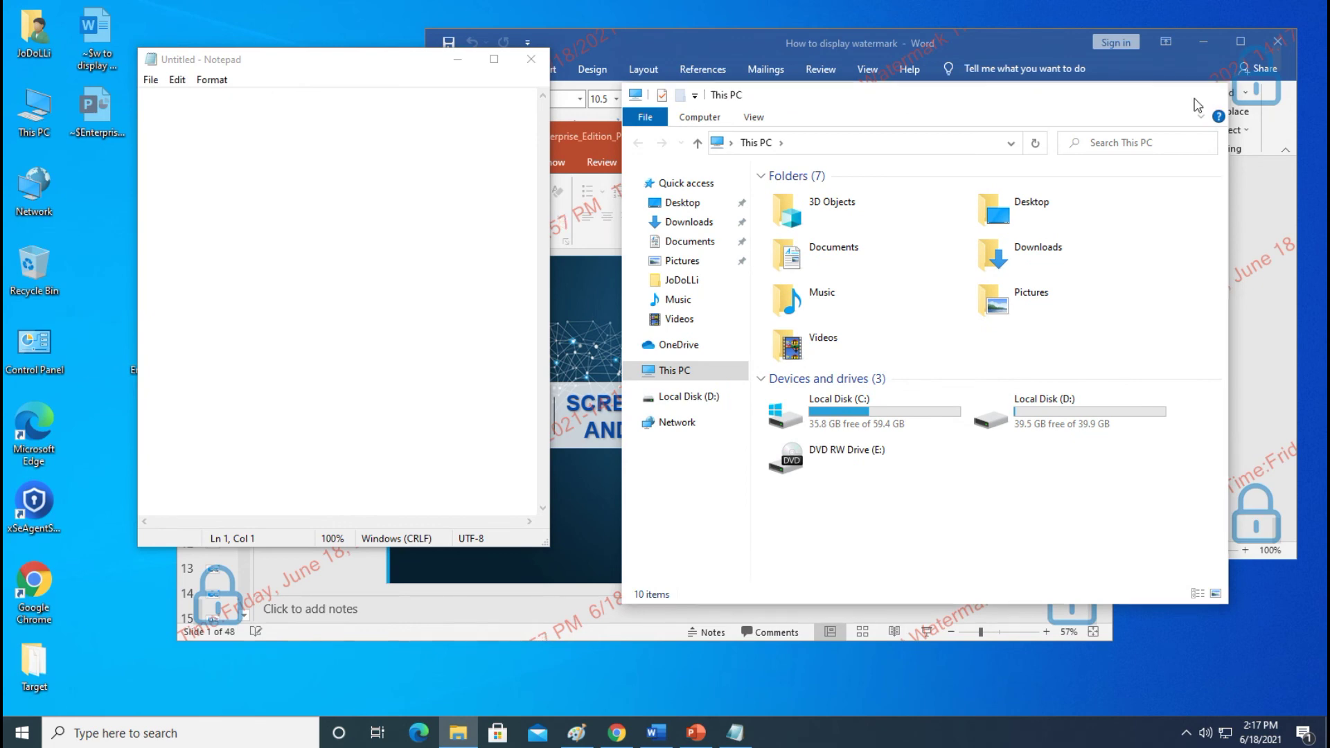
{"action": "left_click", "coordinate": [1209, 100]}
{"action": "left_click", "coordinate": [532, 59]}
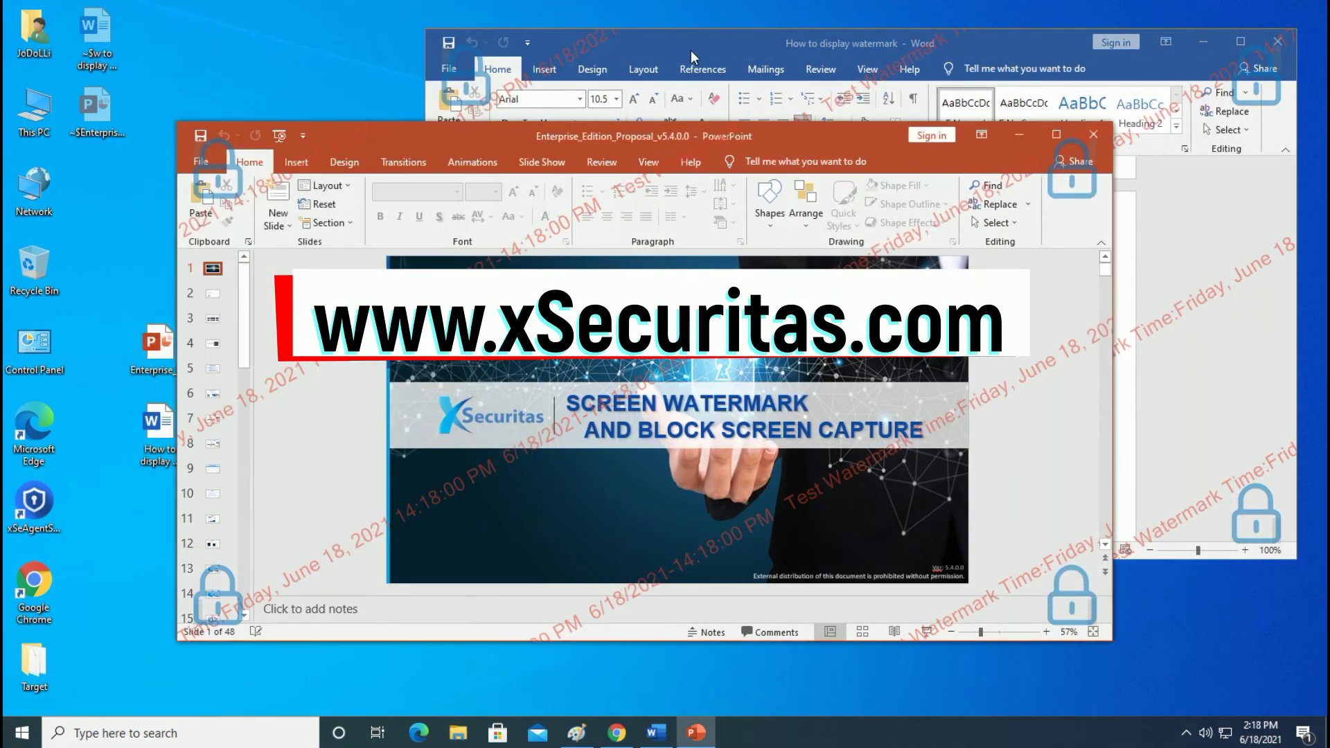
{"action": "left_click", "coordinate": [696, 41]}
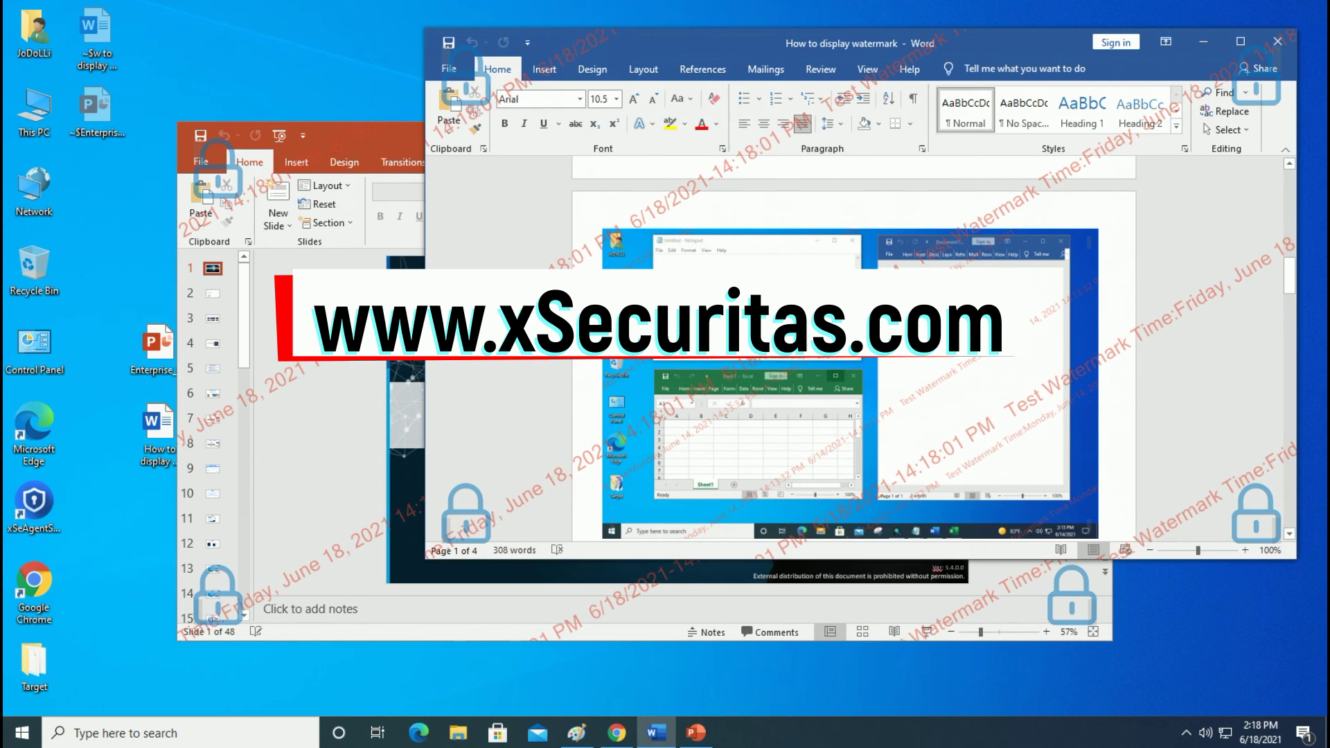